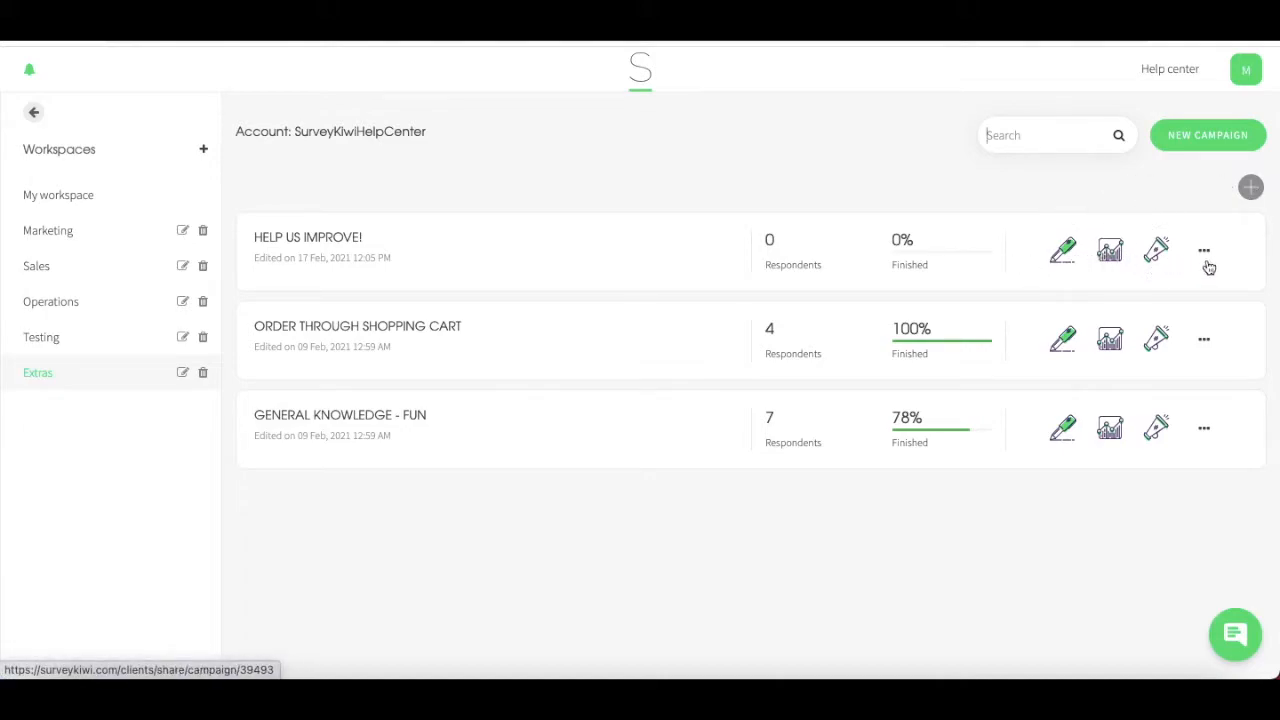
- Start a new campaign from a template and filter the template gallery to the Customer experience category
{"action": "left_click", "coordinate": [1192, 146]}
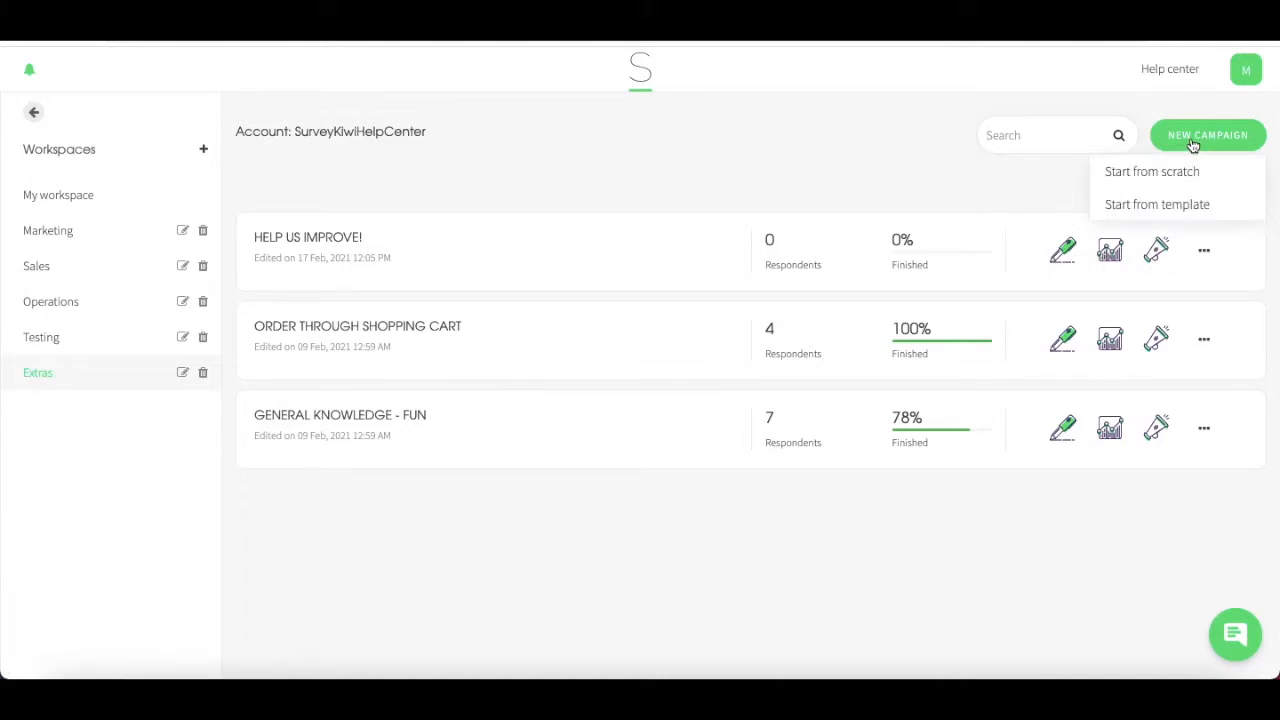
{"action": "left_click", "coordinate": [1185, 214]}
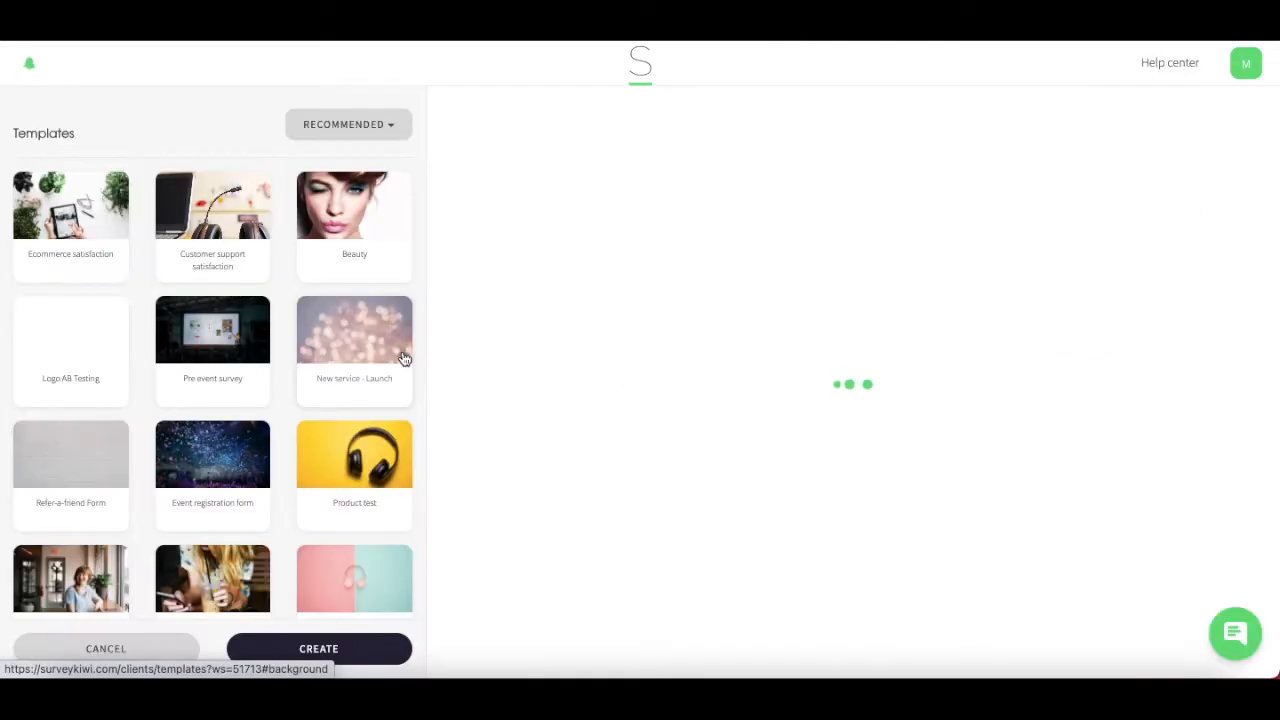
{"action": "scroll", "coordinate": [408, 425], "scroll_direction": "down", "scroll_amount": 5}
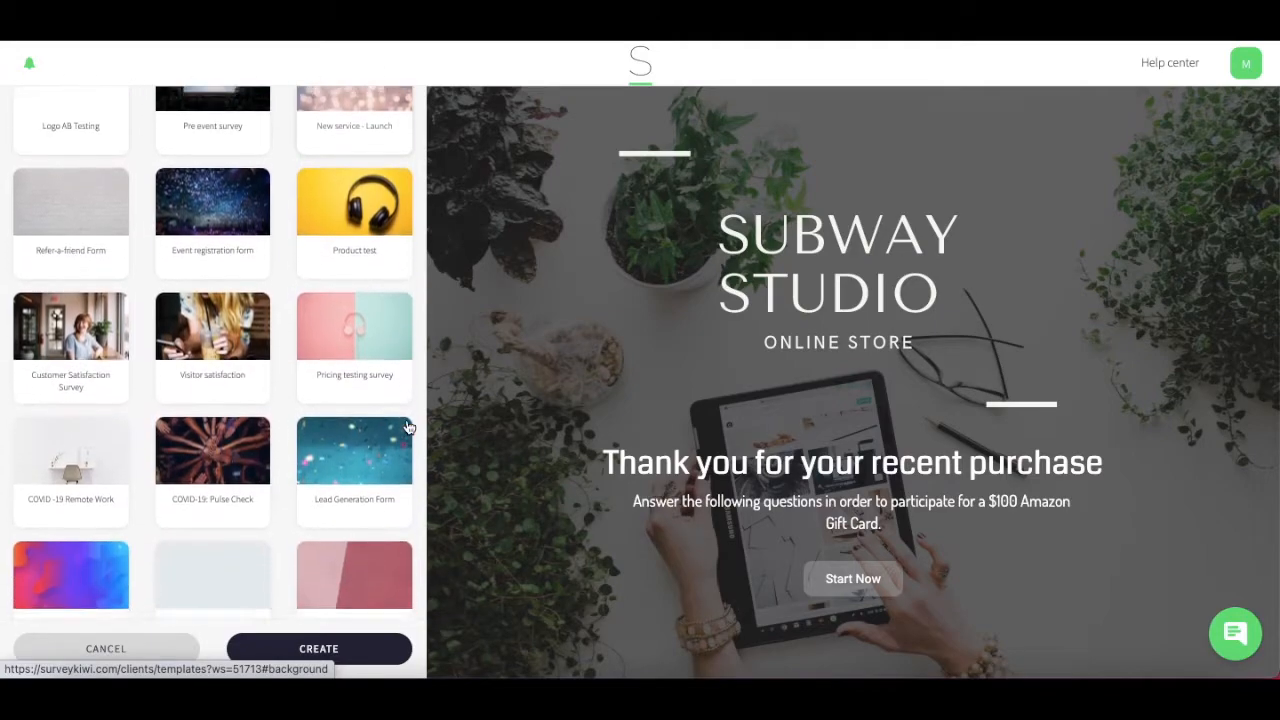
{"action": "scroll", "coordinate": [408, 427], "scroll_direction": "down", "scroll_amount": 12}
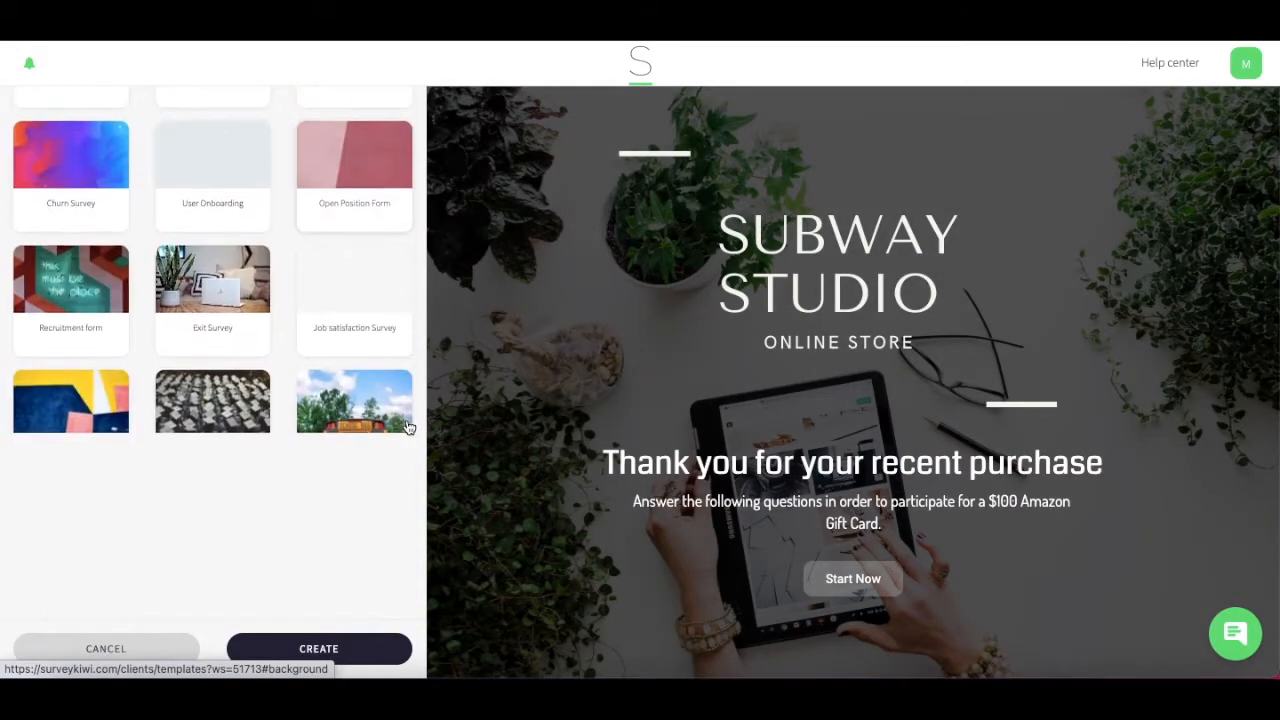
{"action": "scroll", "coordinate": [410, 425], "scroll_direction": "down", "scroll_amount": 3}
{"action": "scroll", "coordinate": [414, 420], "scroll_direction": "up", "scroll_amount": 20}
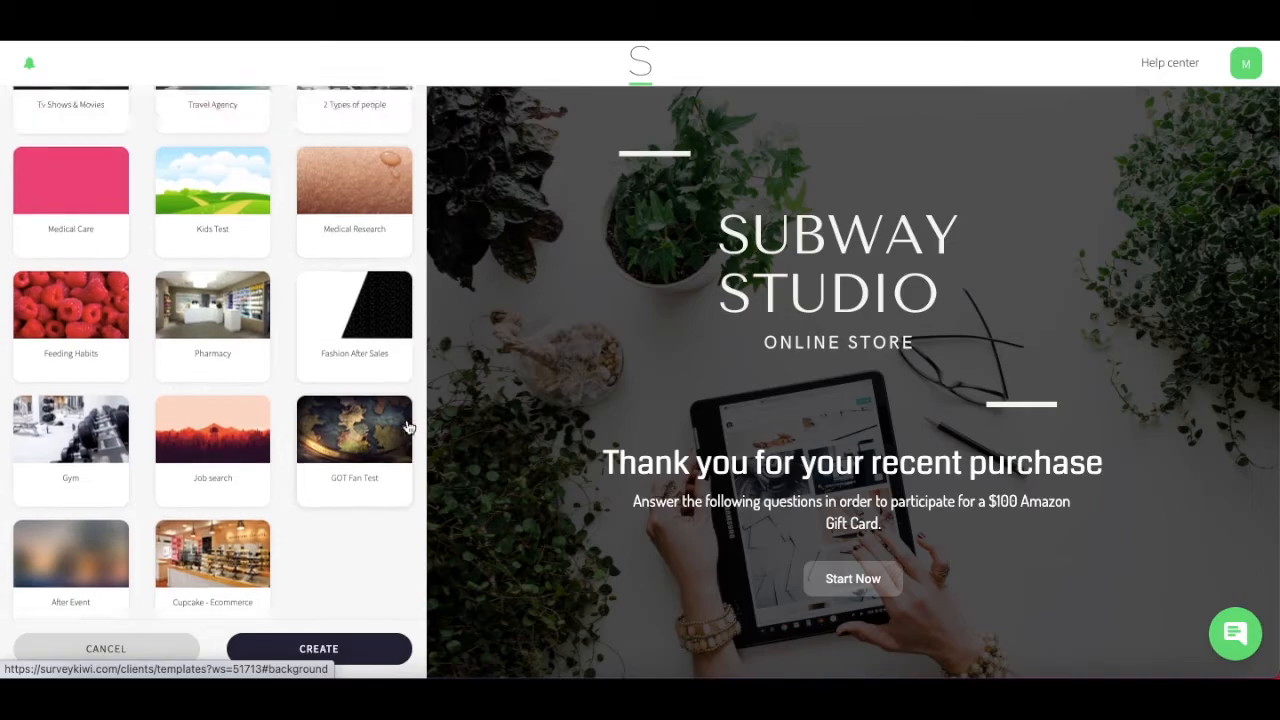
{"action": "left_click", "coordinate": [395, 128]}
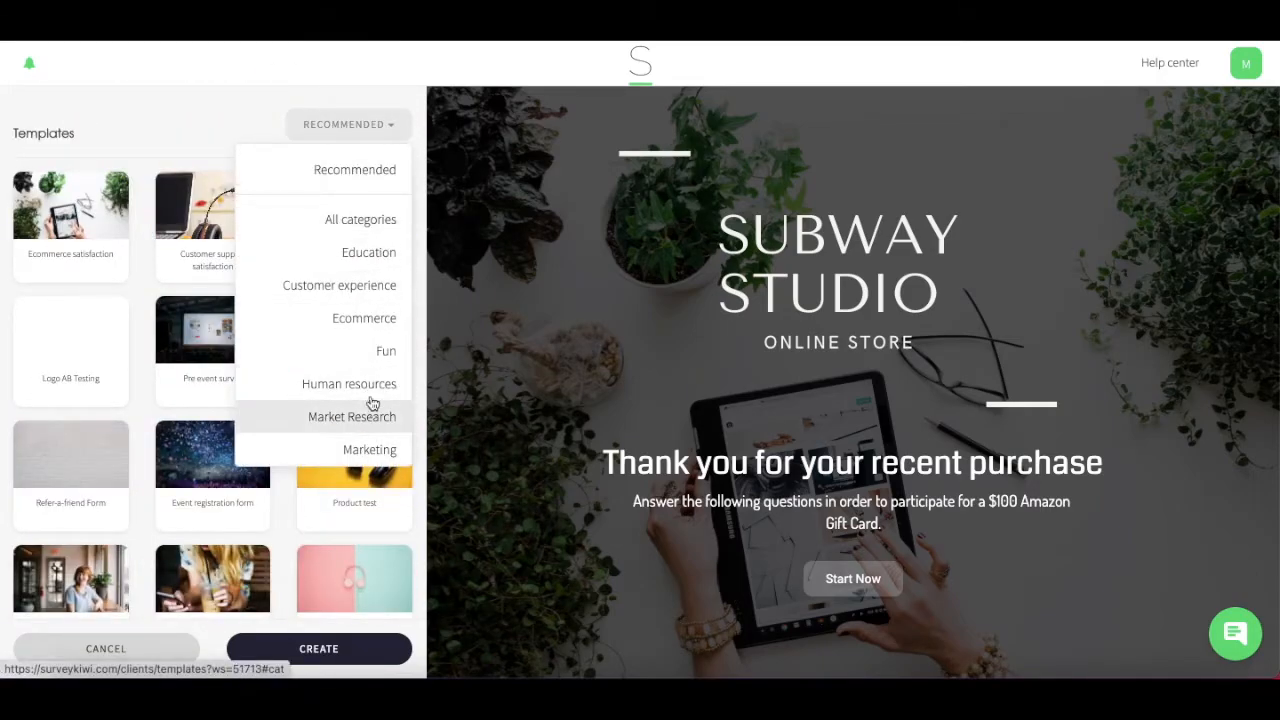
{"action": "left_click", "coordinate": [386, 286]}
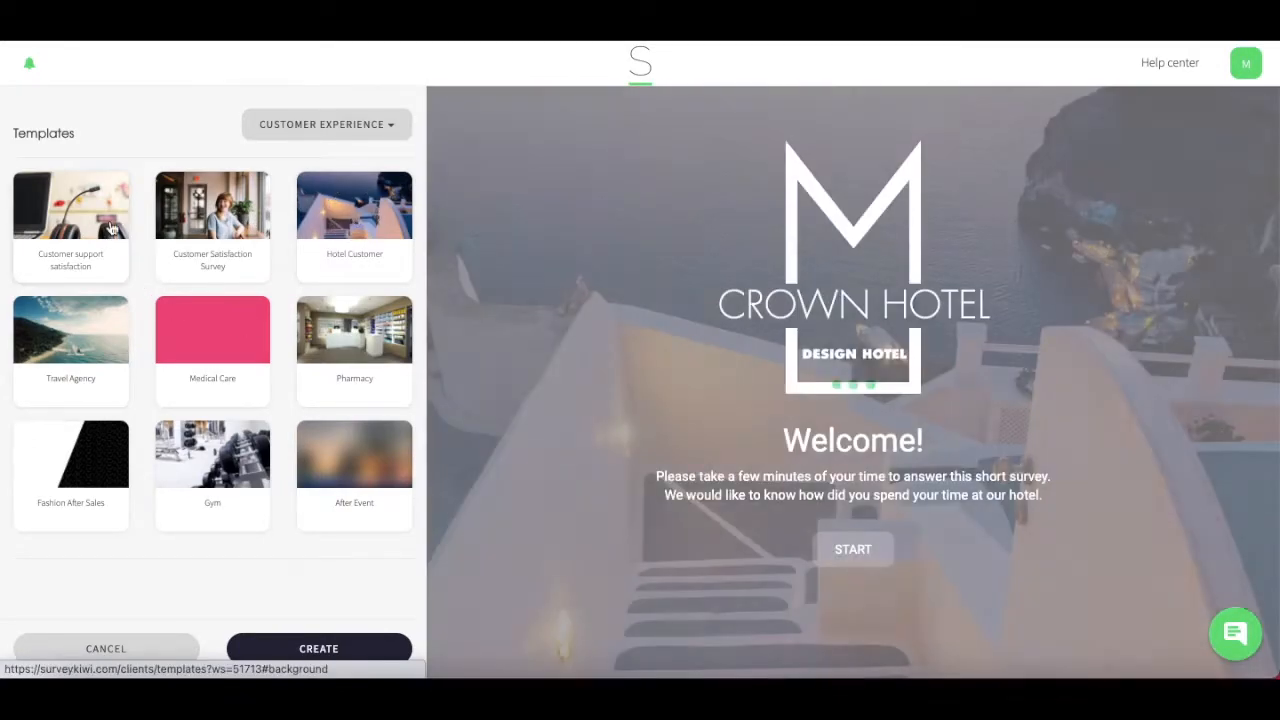
- Create the campaign from the Customer support satisfaction template and move its third question up to second place
{"action": "left_click", "coordinate": [112, 229]}
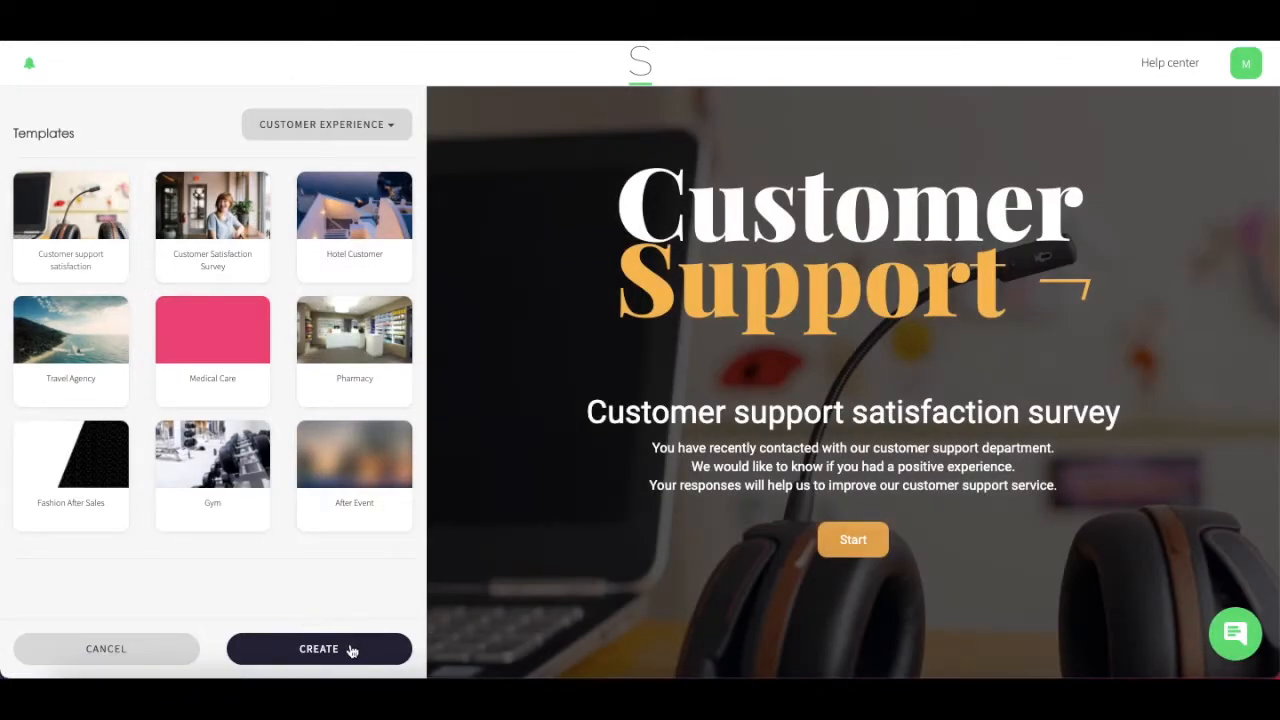
{"action": "left_click", "coordinate": [350, 649]}
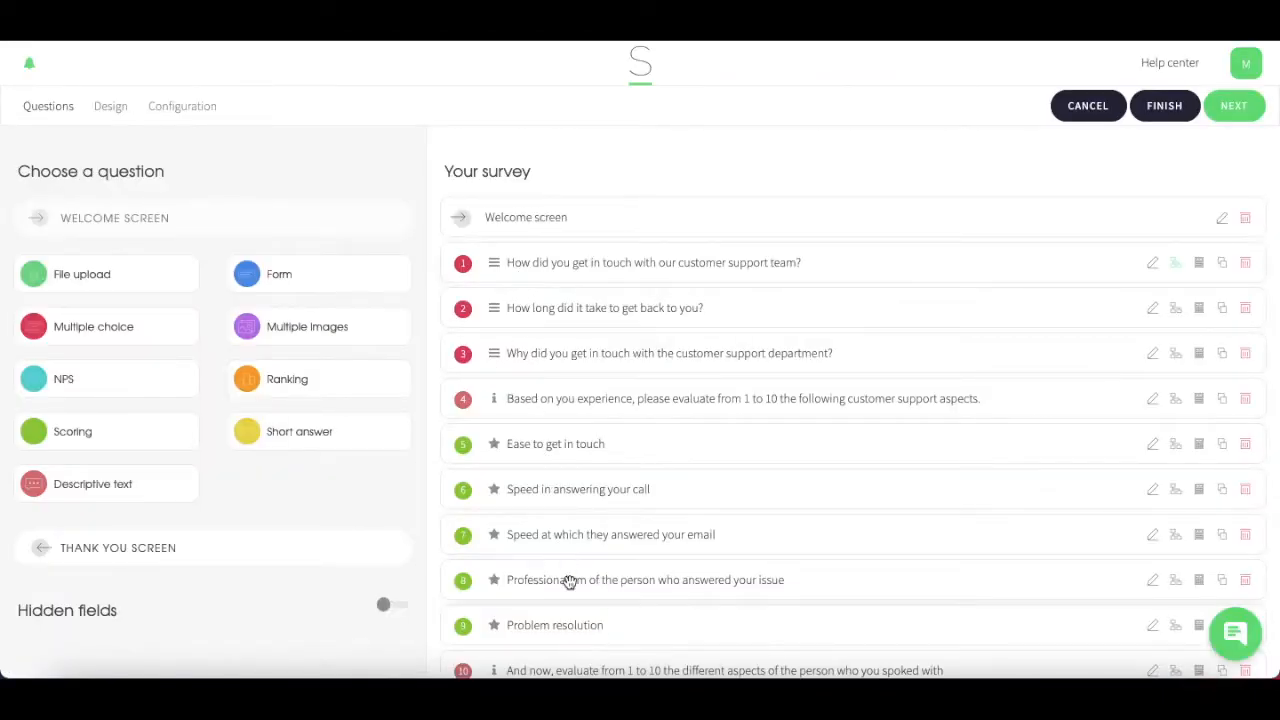
{"action": "left_click_drag", "start_coordinate": [626, 357], "coordinate": [620, 305]}
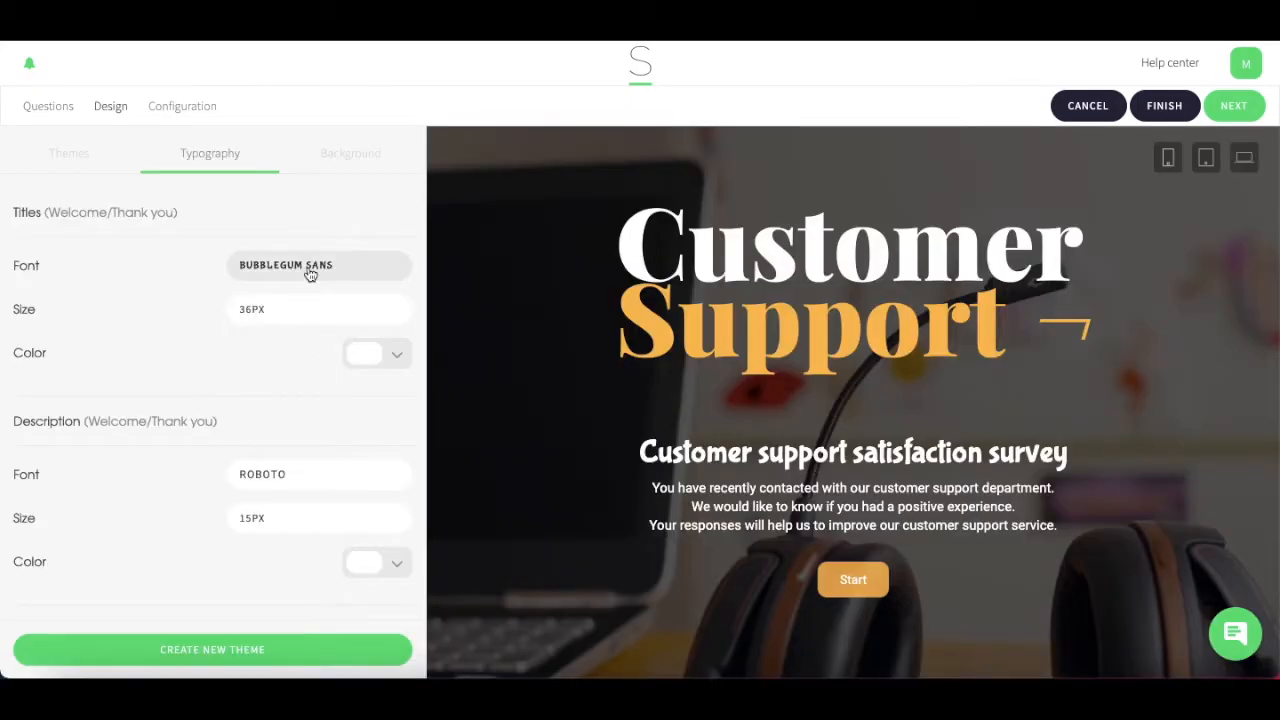
- Set the welcome and thank-you title font to Contrail One at 42px
{"action": "left_click", "coordinate": [309, 268]}
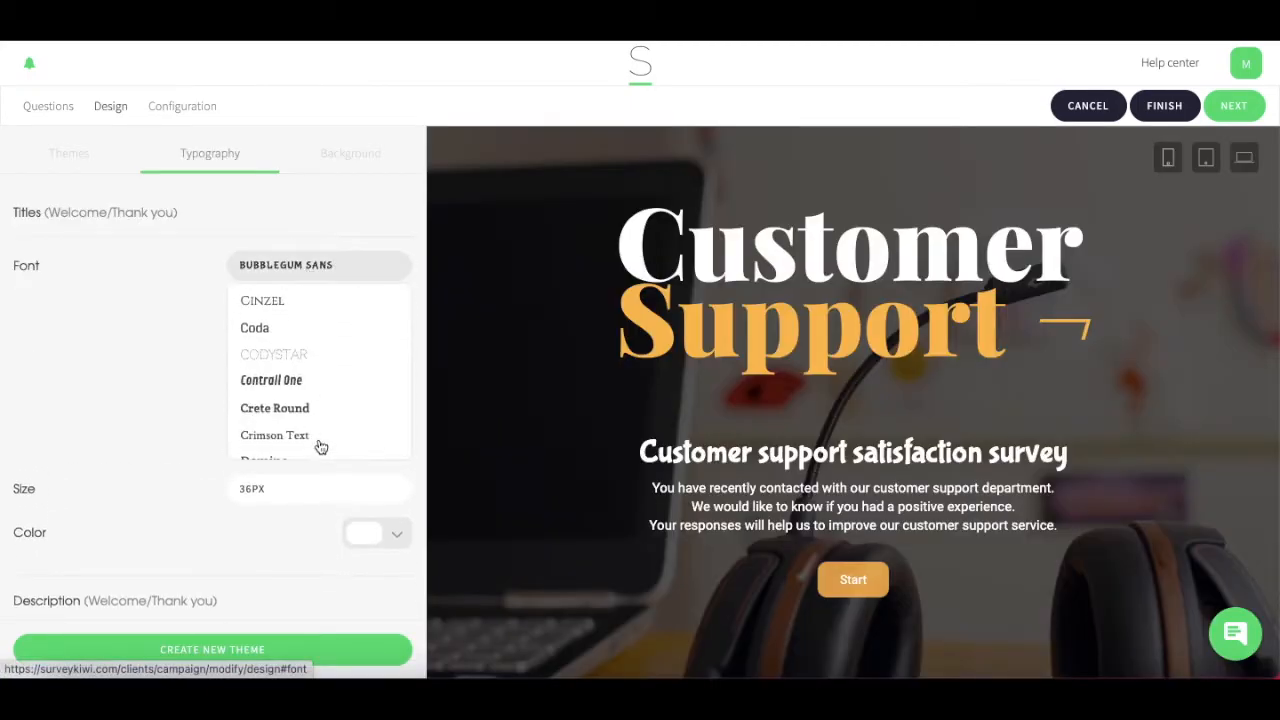
{"action": "left_click", "coordinate": [300, 381]}
{"action": "left_click", "coordinate": [300, 307]}
{"action": "scroll", "coordinate": [295, 420], "scroll_direction": "down", "scroll_amount": 3}
{"action": "left_click", "coordinate": [297, 471]}
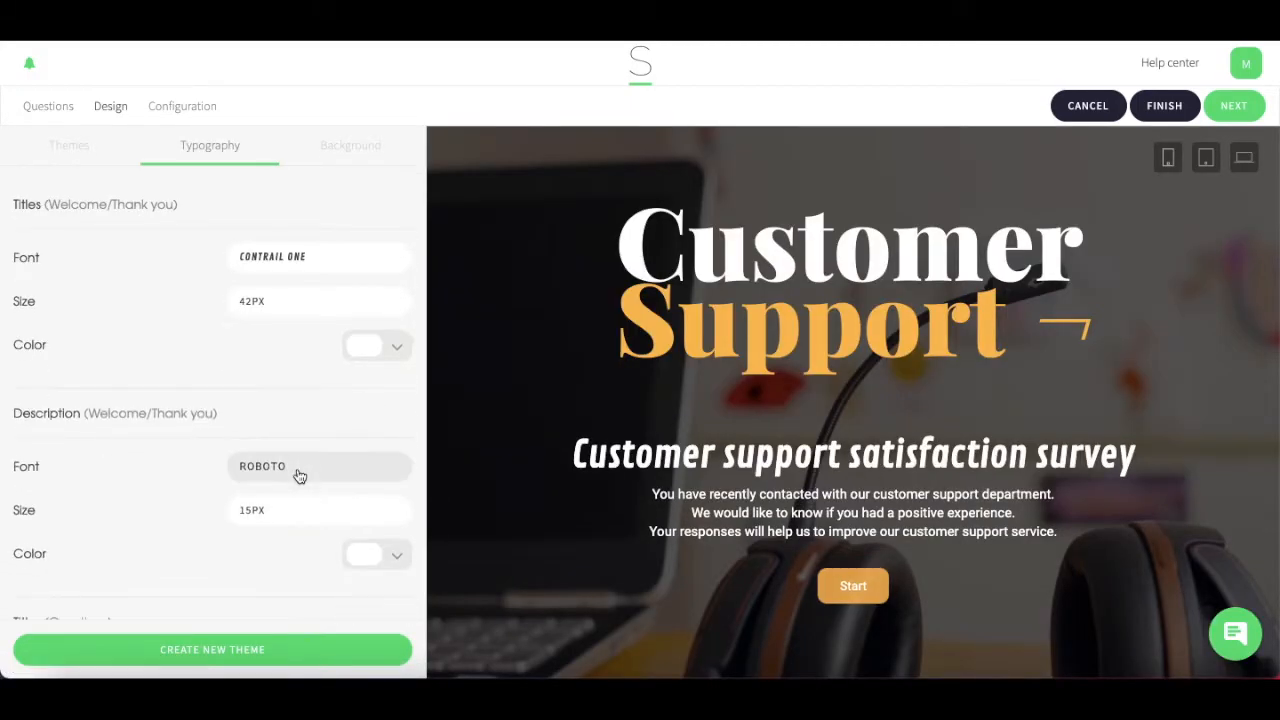
- Change the welcome and thank-you description font and darken the background image with its brightness setting
{"action": "scroll", "coordinate": [298, 475], "scroll_direction": "down", "scroll_amount": 2}
{"action": "left_click", "coordinate": [277, 271]}
{"action": "left_click", "coordinate": [277, 389]}
{"action": "left_click", "coordinate": [249, 360]}
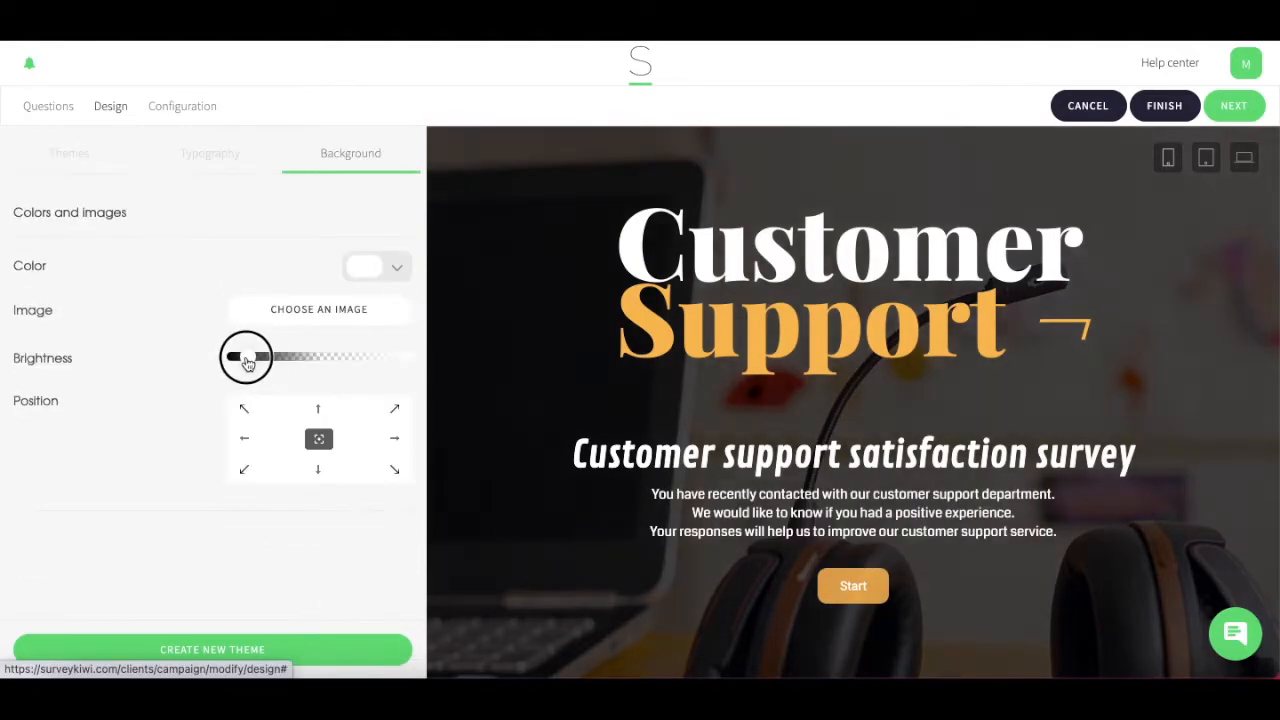
{"action": "left_click_drag", "start_coordinate": [249, 362], "coordinate": [237, 360]}
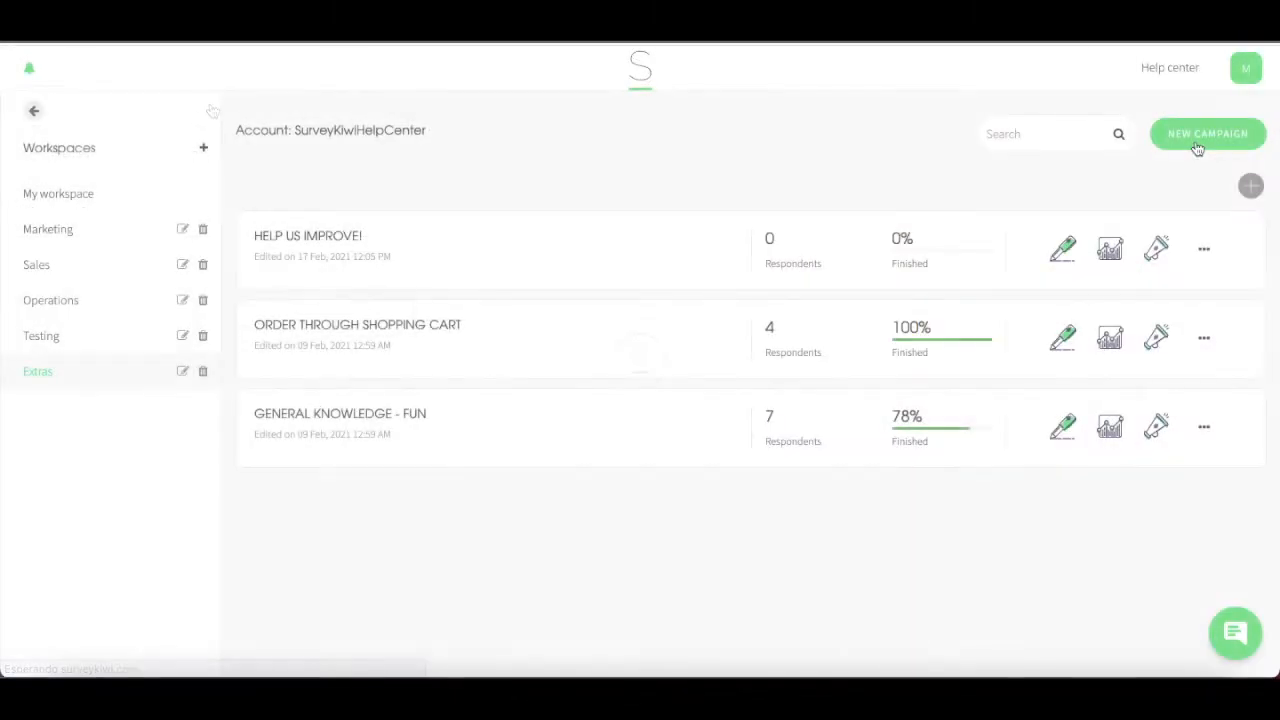
- Start another new campaign from scratch and add a multiple choice question to it
{"action": "left_click", "coordinate": [1197, 146]}
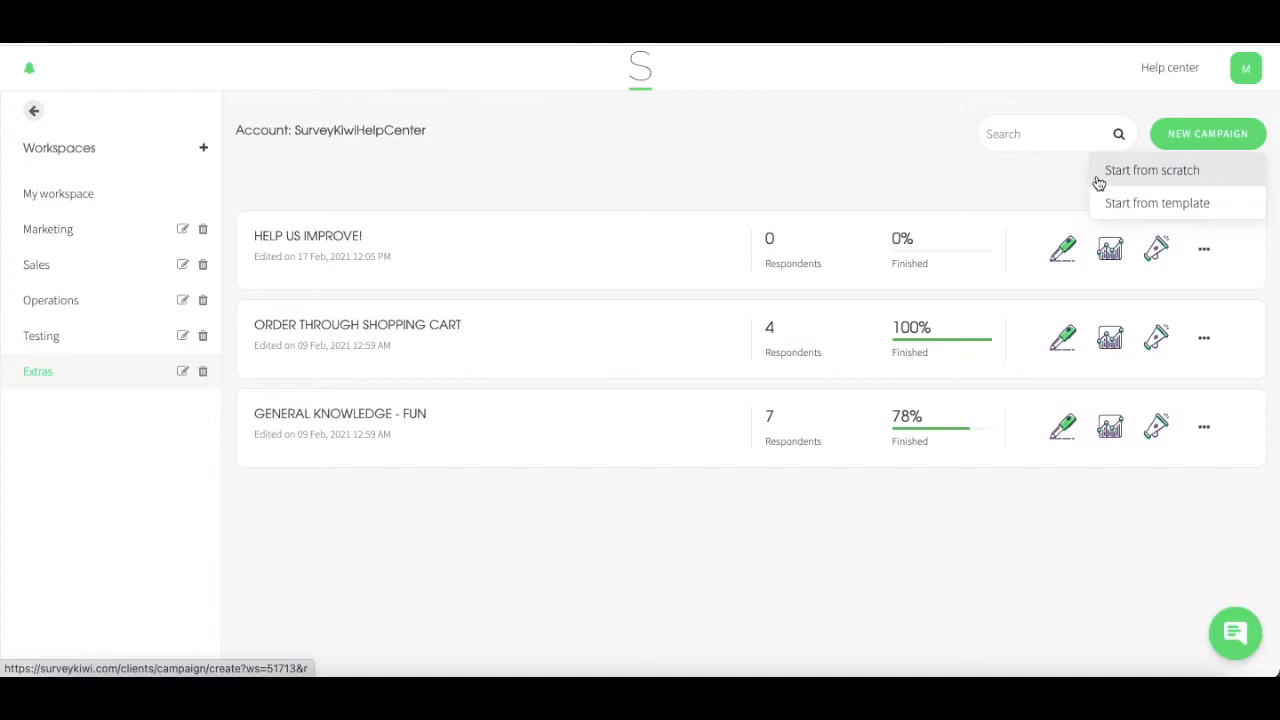
{"action": "left_click", "coordinate": [1191, 180]}
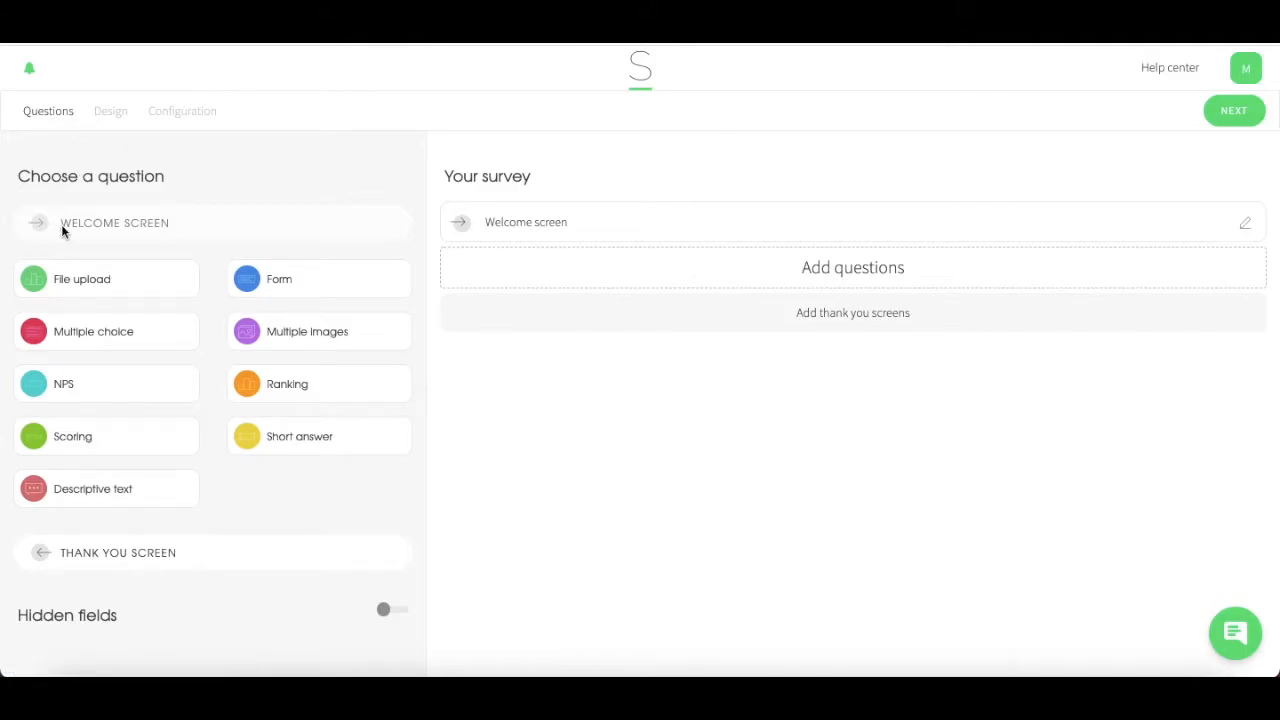
{"action": "mouse_move", "coordinate": [69, 236]}
{"action": "left_click", "coordinate": [167, 340]}
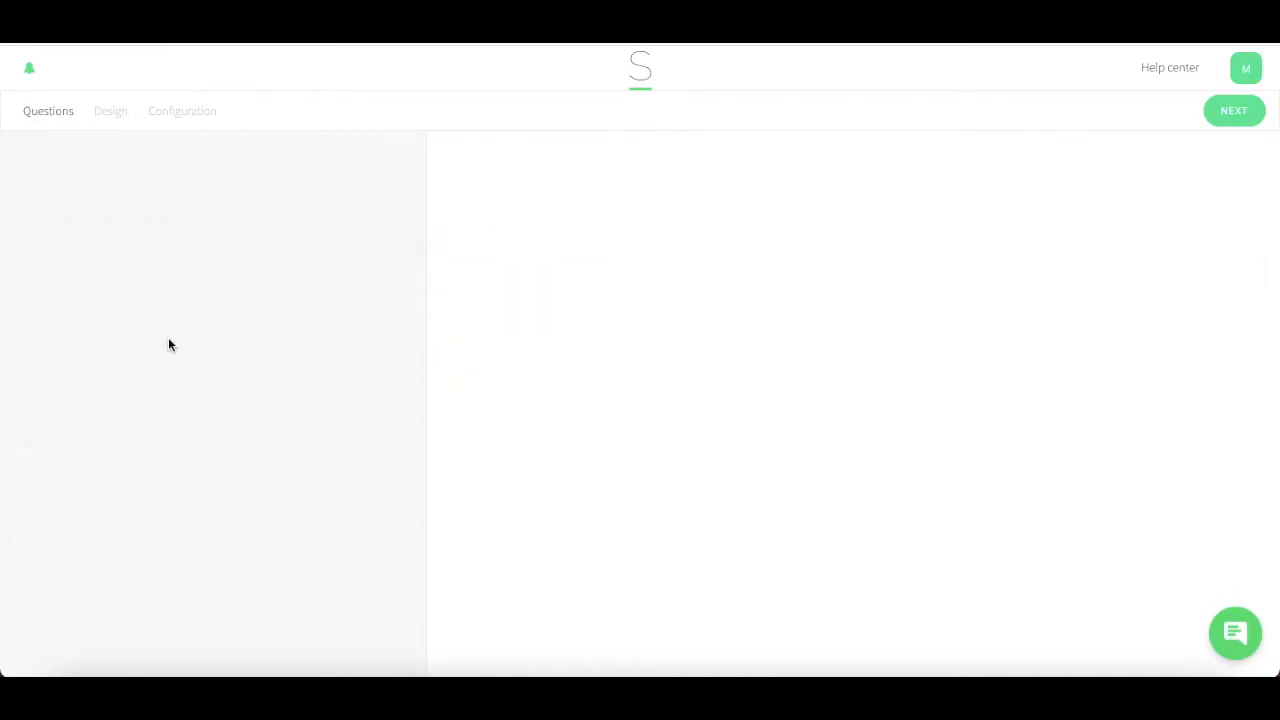
- Enter the question "How was your experience with us?" and enable the description "Your opinion helps us improve!"
{"action": "type", "text": "How was your experience with us?"}
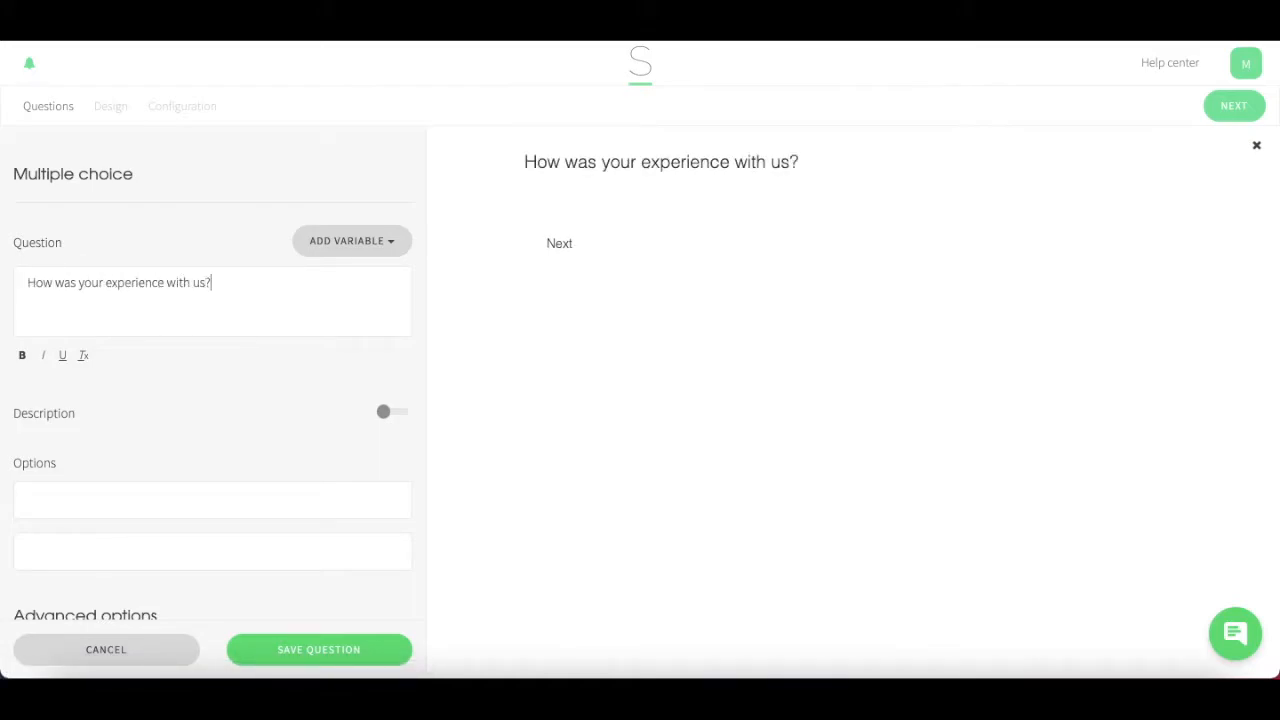
{"action": "left_click", "coordinate": [389, 414]}
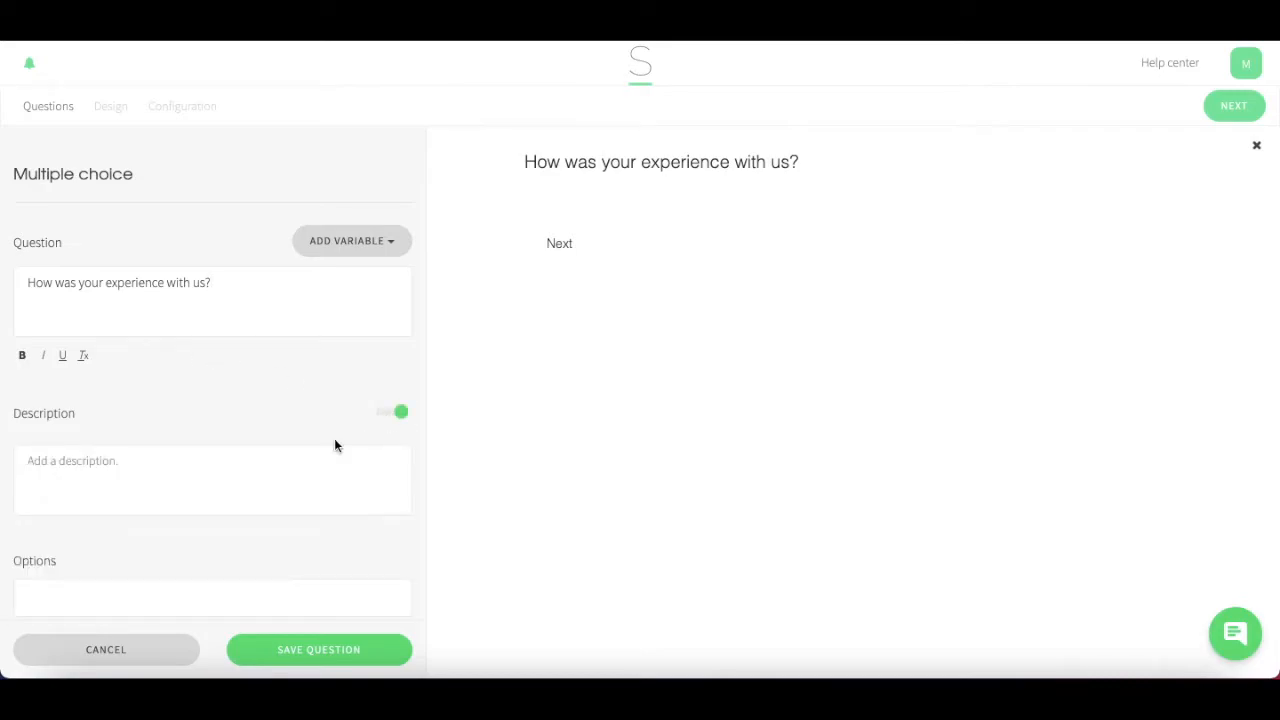
{"action": "left_click", "coordinate": [300, 458]}
{"action": "type", "text": "Your opinion helps us improve!"}
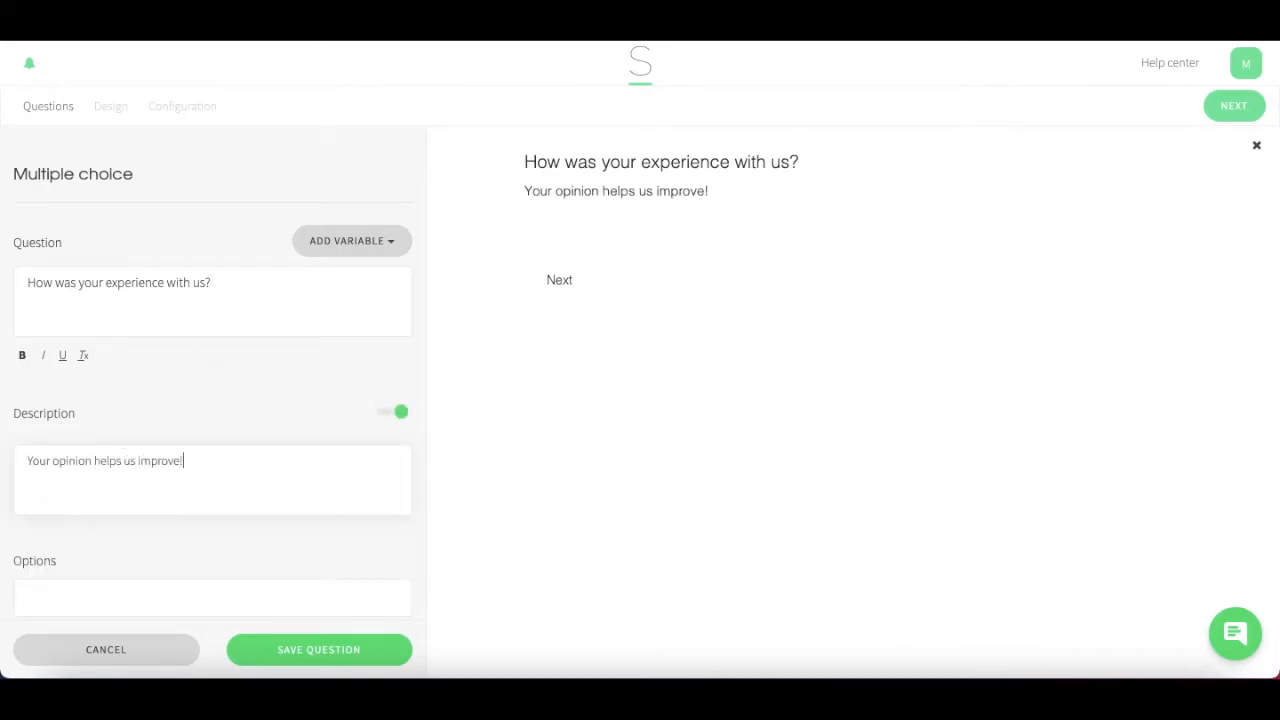
- Fill in the answer options Excellent, Good, Average, Bad and Terrible
{"action": "scroll", "coordinate": [294, 425], "scroll_direction": "down", "scroll_amount": 3}
{"action": "left_click", "coordinate": [263, 333]}
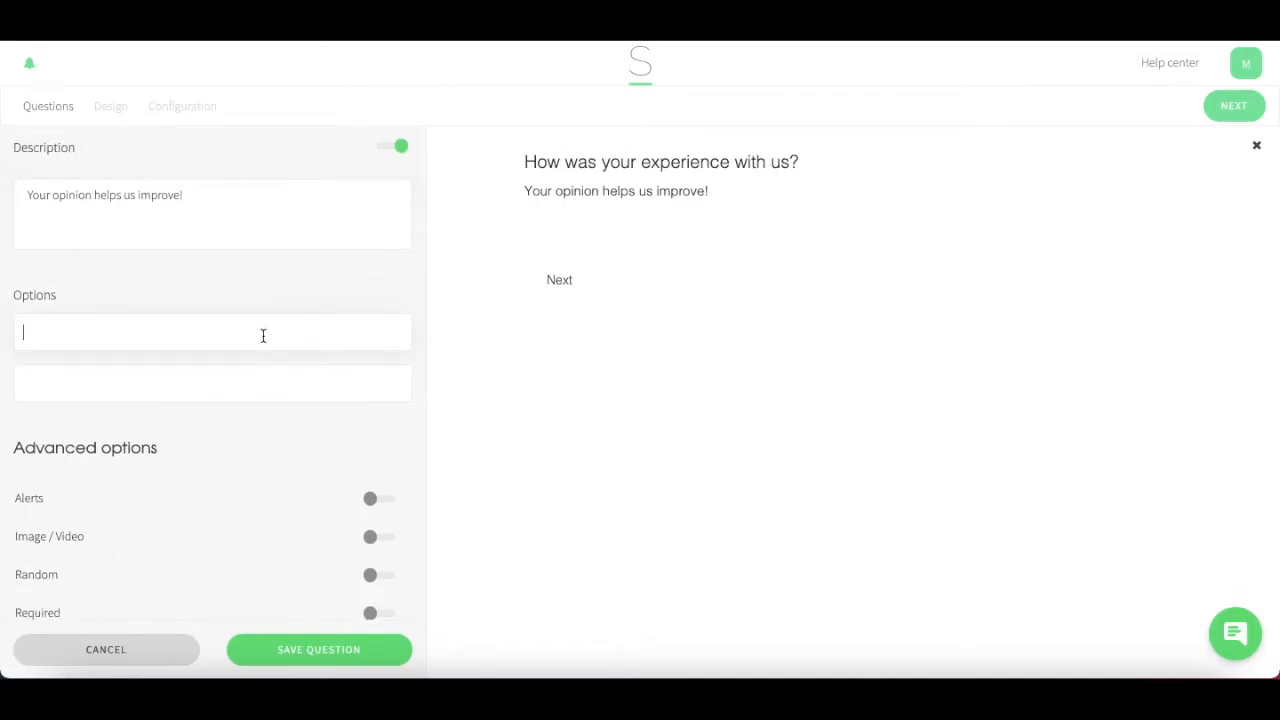
{"action": "type", "text": "Excellent"}
{"action": "type", "text": "Good"}
{"action": "left_click", "coordinate": [254, 434]}
{"action": "type", "text": "Average"}
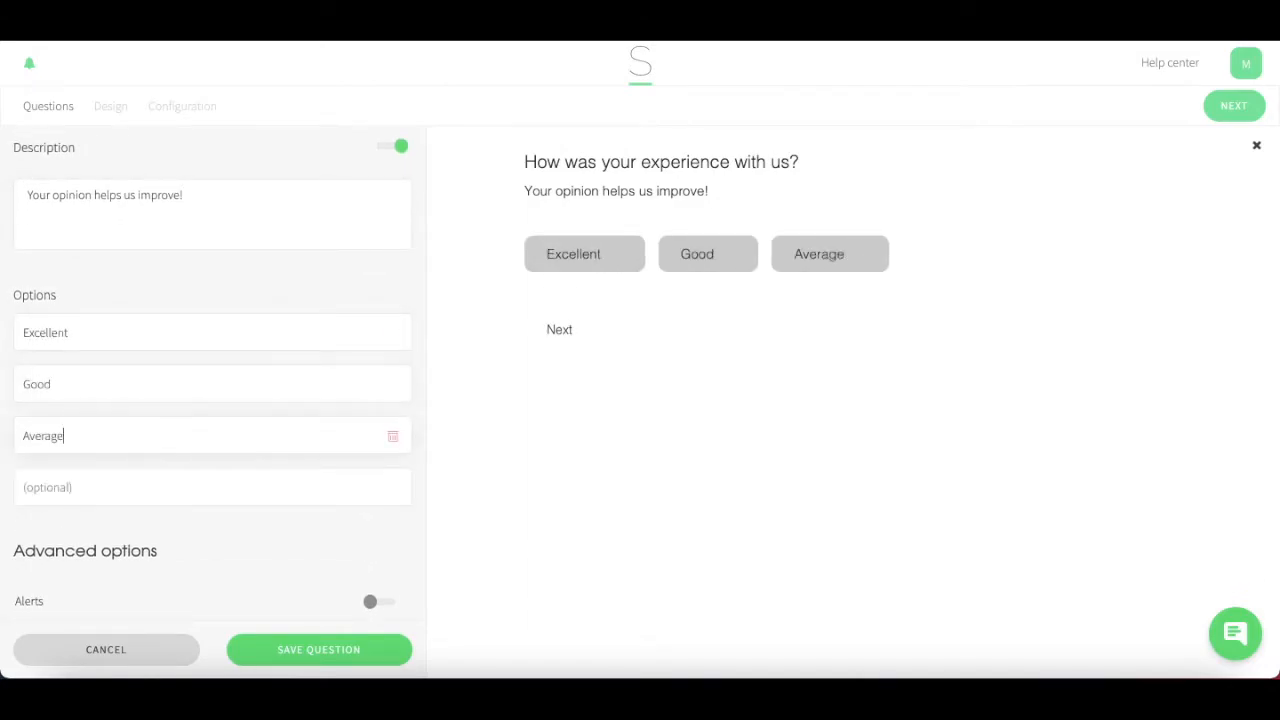
{"action": "left_click", "coordinate": [246, 489]}
{"action": "type", "text": "Bad"}
{"action": "left_click", "coordinate": [246, 539]}
{"action": "type", "text": "Terrible"}
- Save the multiple choice question and continue to the survey's design stage
{"action": "scroll", "coordinate": [342, 440], "scroll_direction": "up", "scroll_amount": 5}
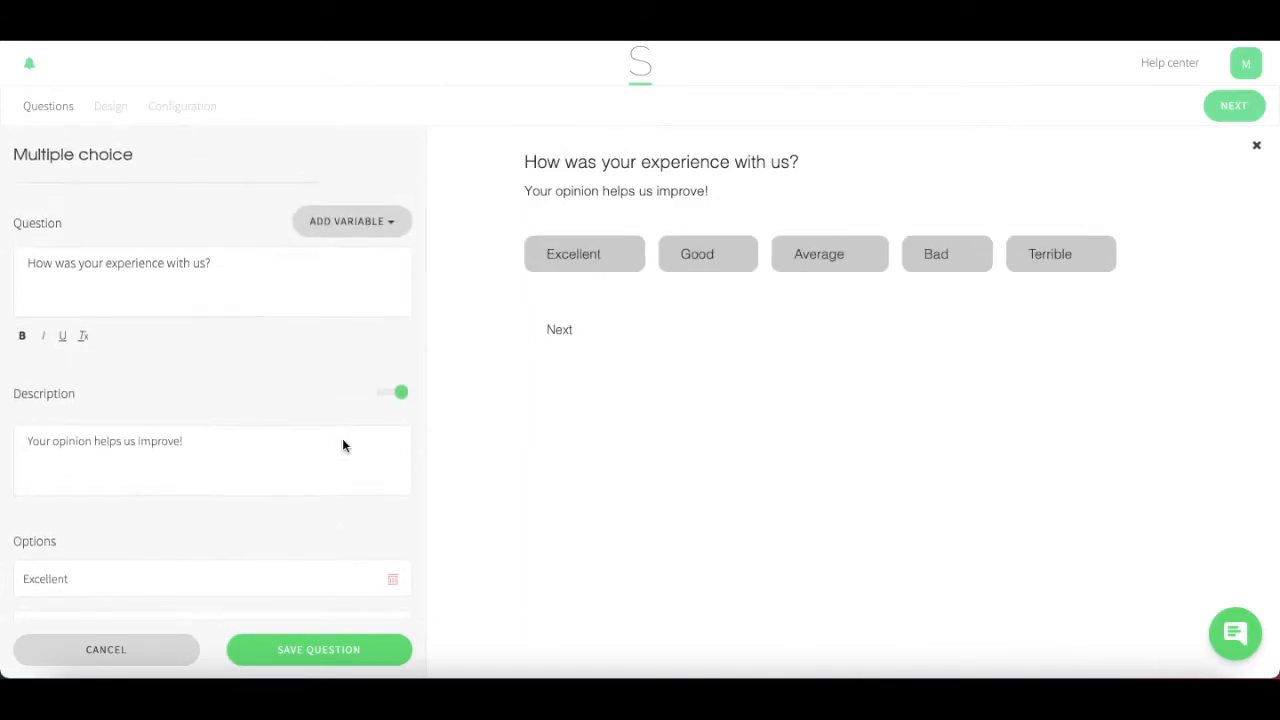
{"action": "left_click", "coordinate": [380, 662]}
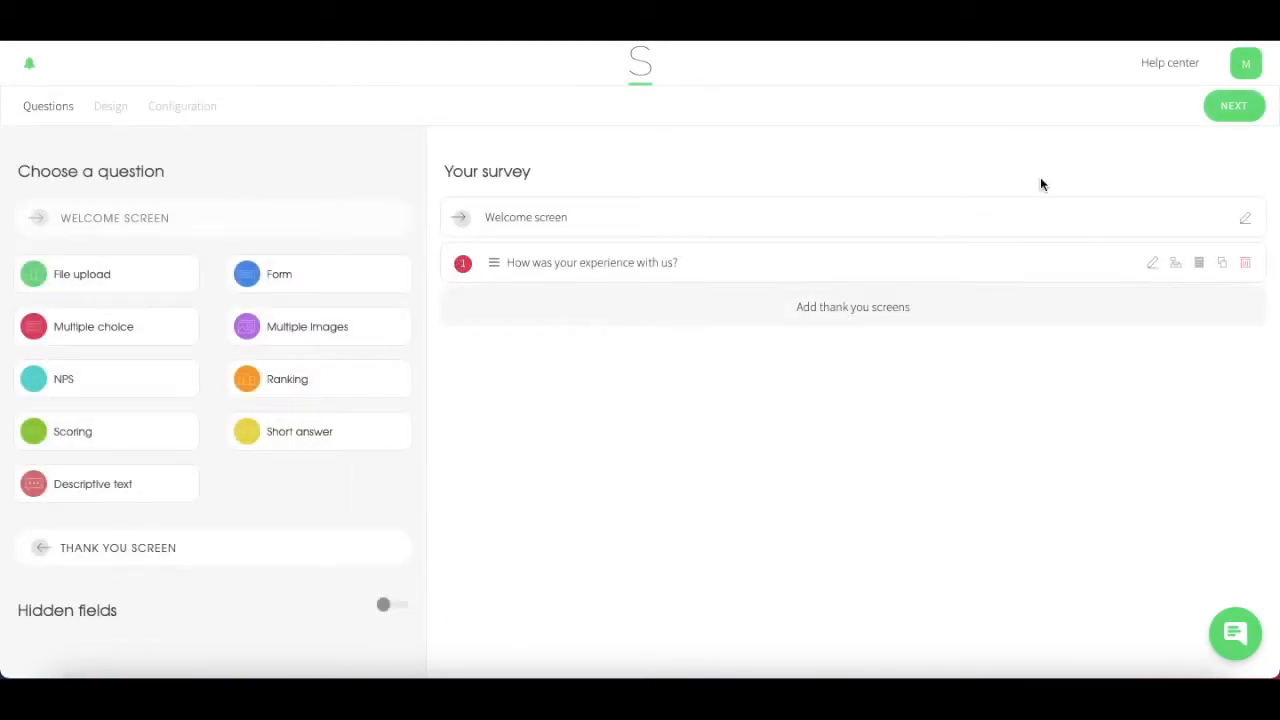
{"action": "left_click", "coordinate": [1232, 115]}
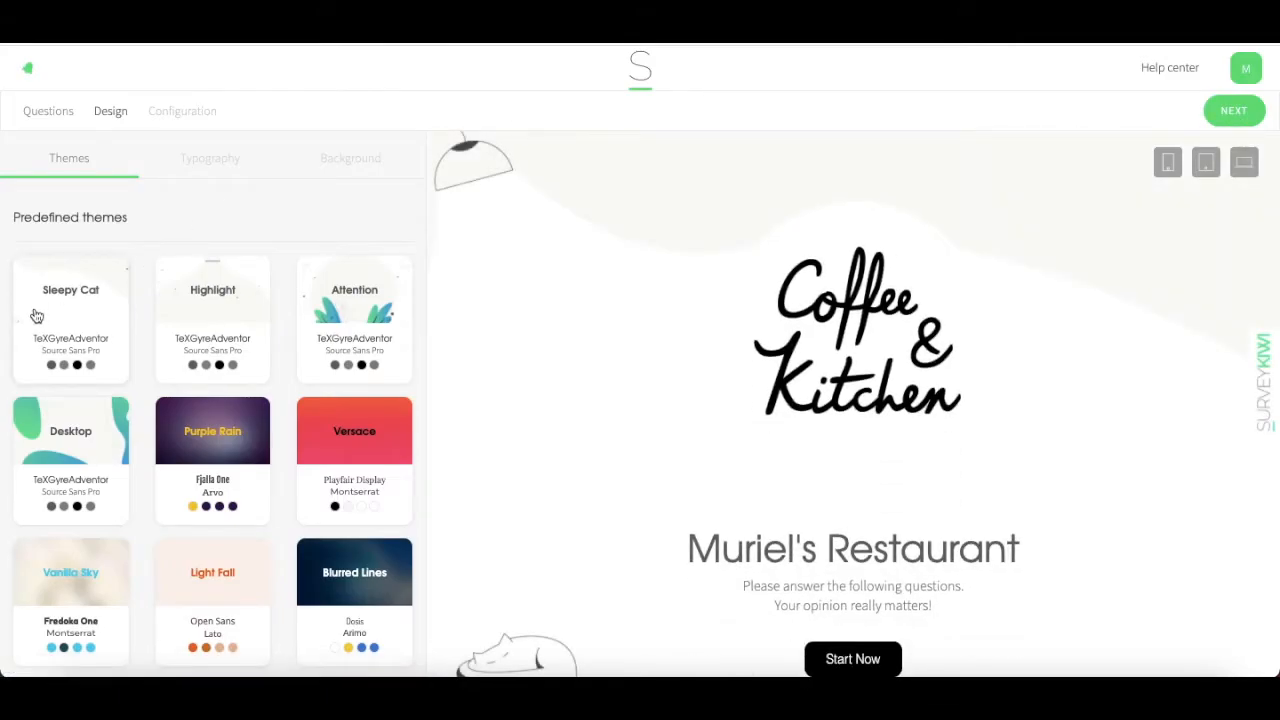
- Try several predefined themes on the survey, including Purple Rain, Natural Mystic, Showdown and Around the World
{"action": "left_click", "coordinate": [228, 447]}
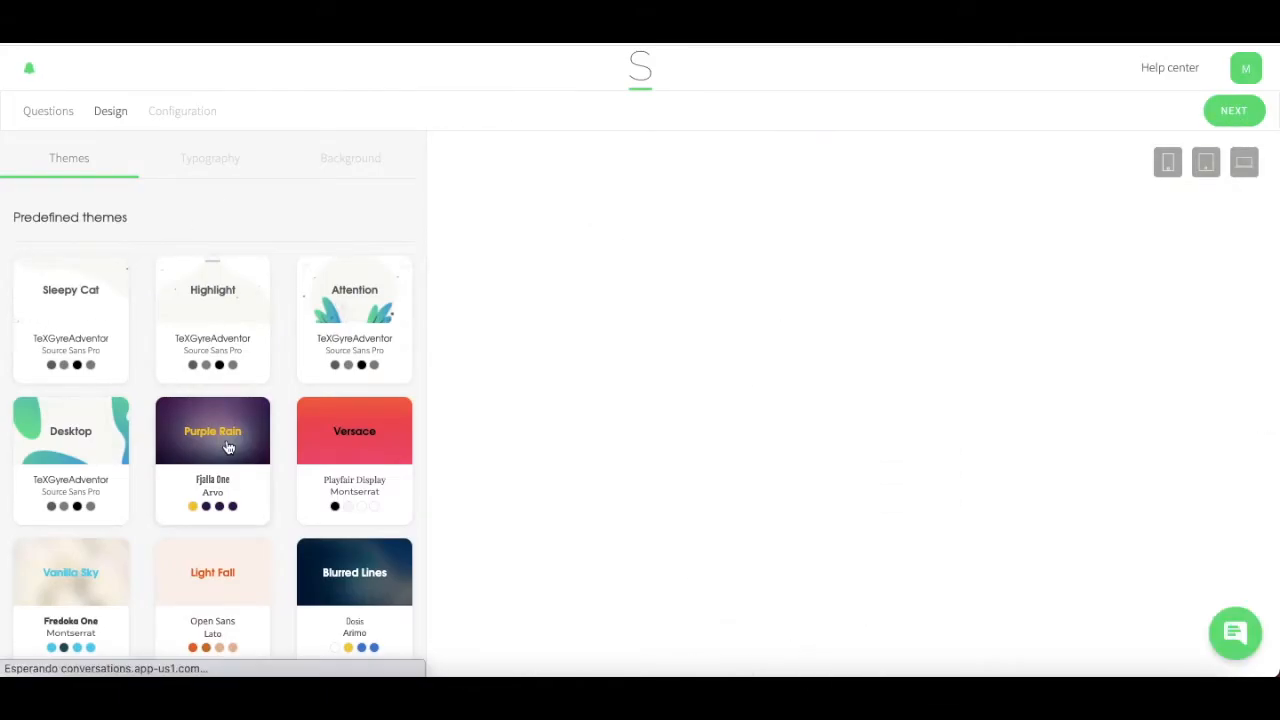
{"action": "scroll", "coordinate": [365, 403], "scroll_direction": "down", "scroll_amount": 3}
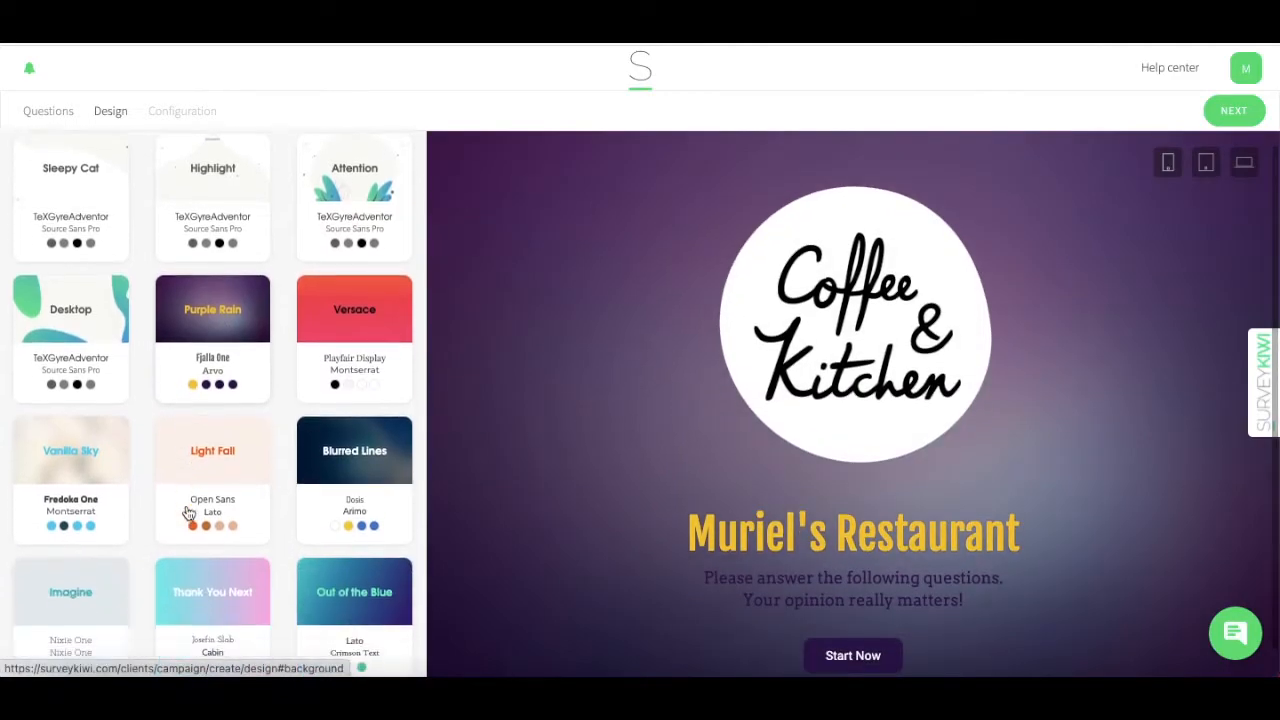
{"action": "left_click", "coordinate": [365, 403]}
{"action": "scroll", "coordinate": [294, 501], "scroll_direction": "down", "scroll_amount": 4}
{"action": "left_click", "coordinate": [388, 282]}
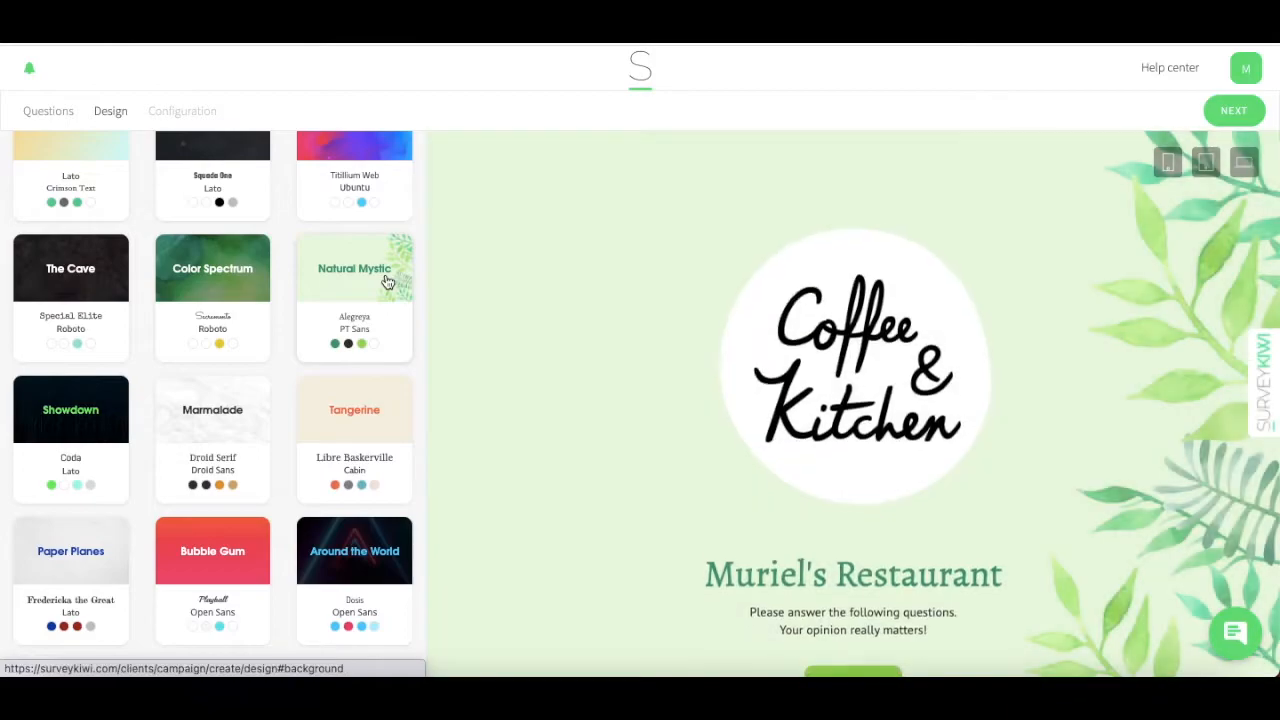
{"action": "scroll", "coordinate": [334, 408], "scroll_direction": "down", "scroll_amount": 1}
{"action": "left_click", "coordinate": [78, 356]}
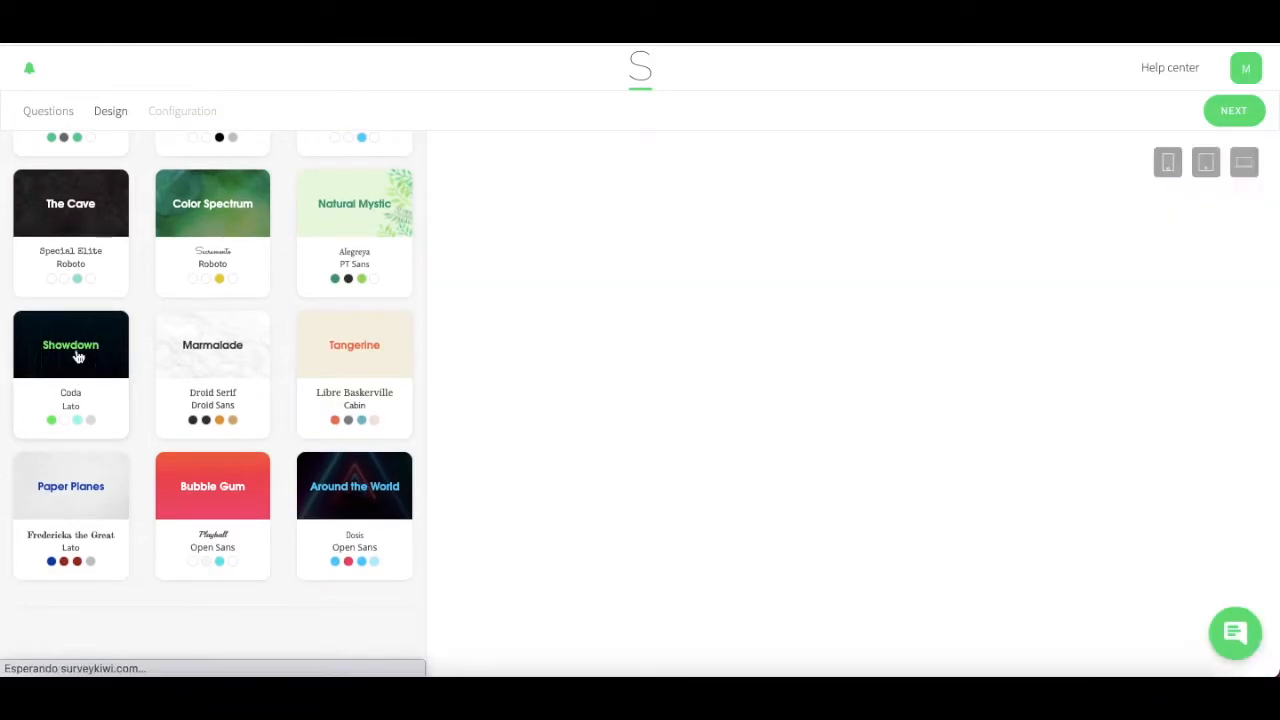
{"action": "left_click", "coordinate": [371, 497]}
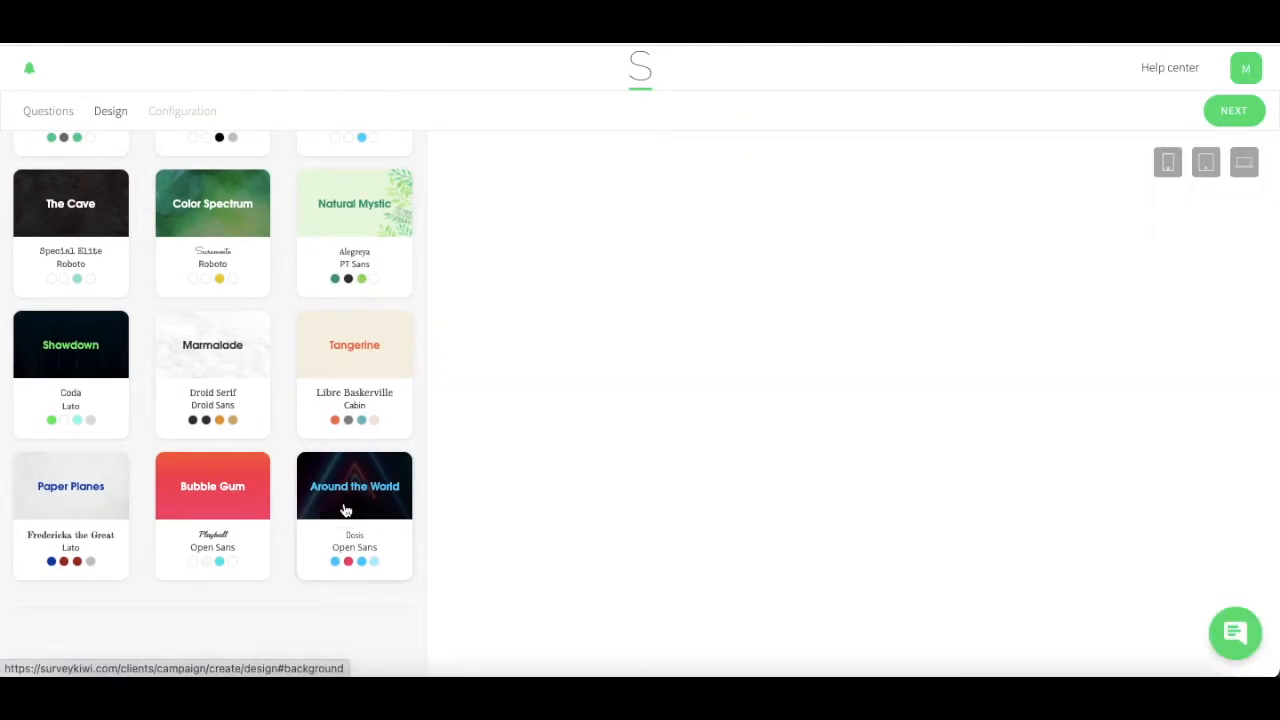
- Apply the predefined Transmission theme to the survey
{"action": "scroll", "coordinate": [330, 302], "scroll_direction": "up", "scroll_amount": 1}
{"action": "scroll", "coordinate": [330, 302], "scroll_direction": "up", "scroll_amount": 4}
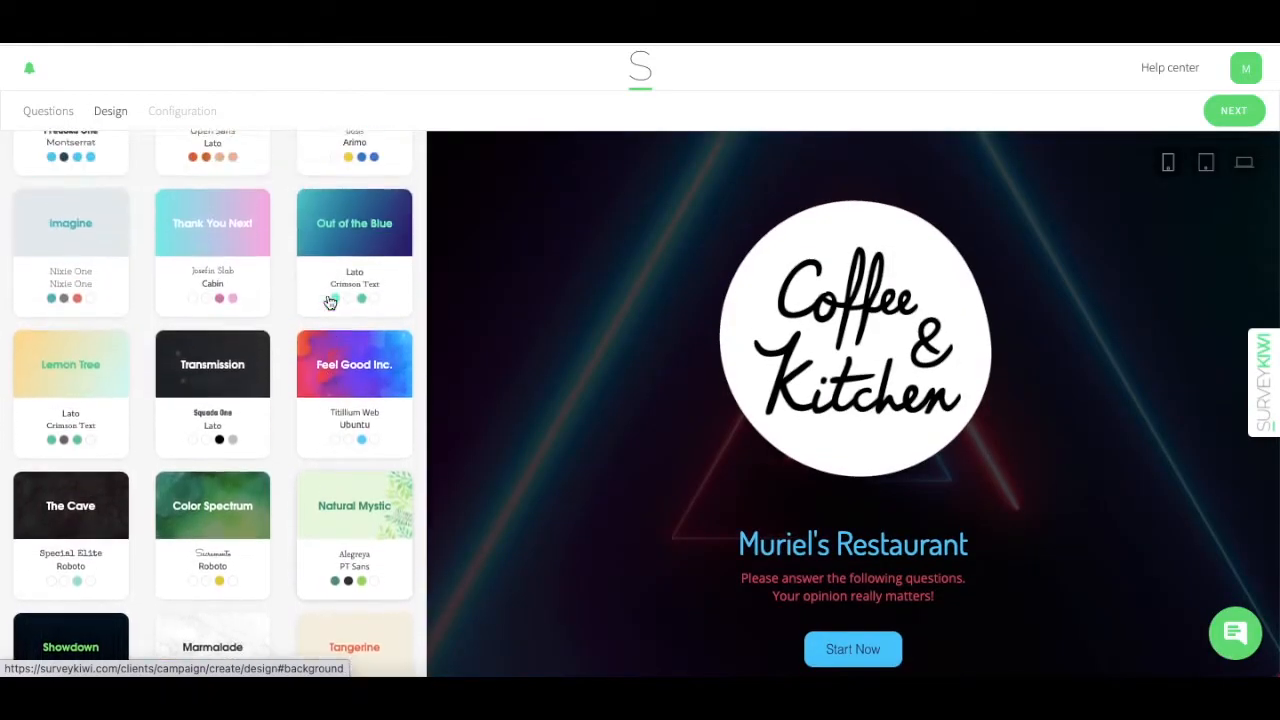
{"action": "left_click", "coordinate": [238, 390]}
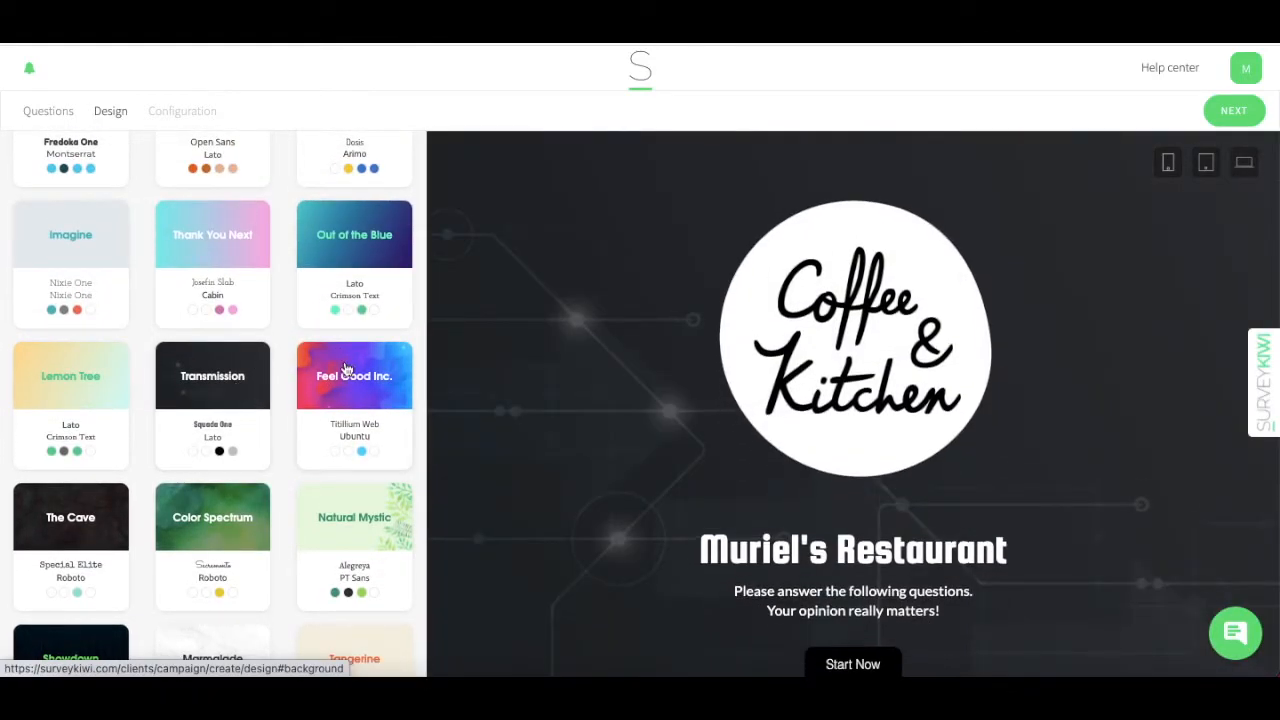
- Try Francois One as the welcome and thank-you title font, then settle on Nixie One
{"action": "scroll", "coordinate": [200, 340], "scroll_direction": "up", "scroll_amount": 5}
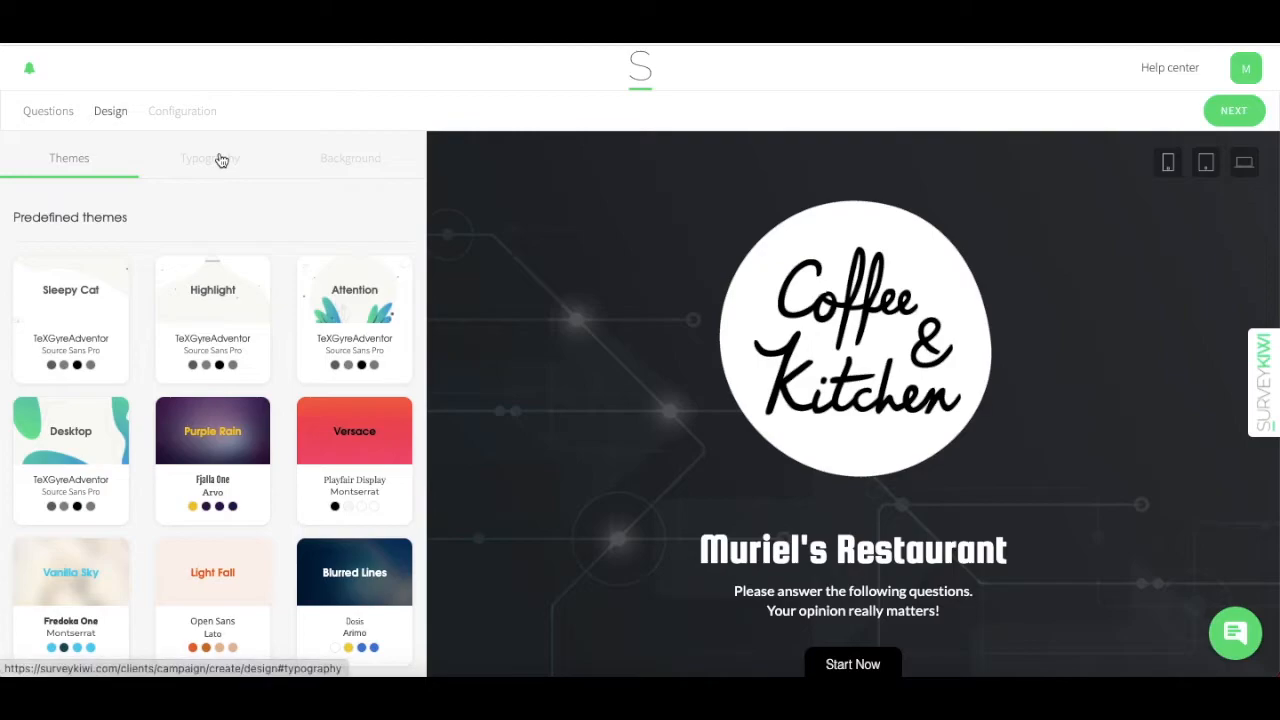
{"action": "left_click", "coordinate": [220, 158]}
{"action": "left_click", "coordinate": [318, 270]}
{"action": "scroll", "coordinate": [323, 354], "scroll_direction": "down", "scroll_amount": 3}
{"action": "left_click", "coordinate": [323, 354]}
{"action": "left_click", "coordinate": [318, 270]}
{"action": "scroll", "coordinate": [334, 437], "scroll_direction": "down", "scroll_amount": 8}
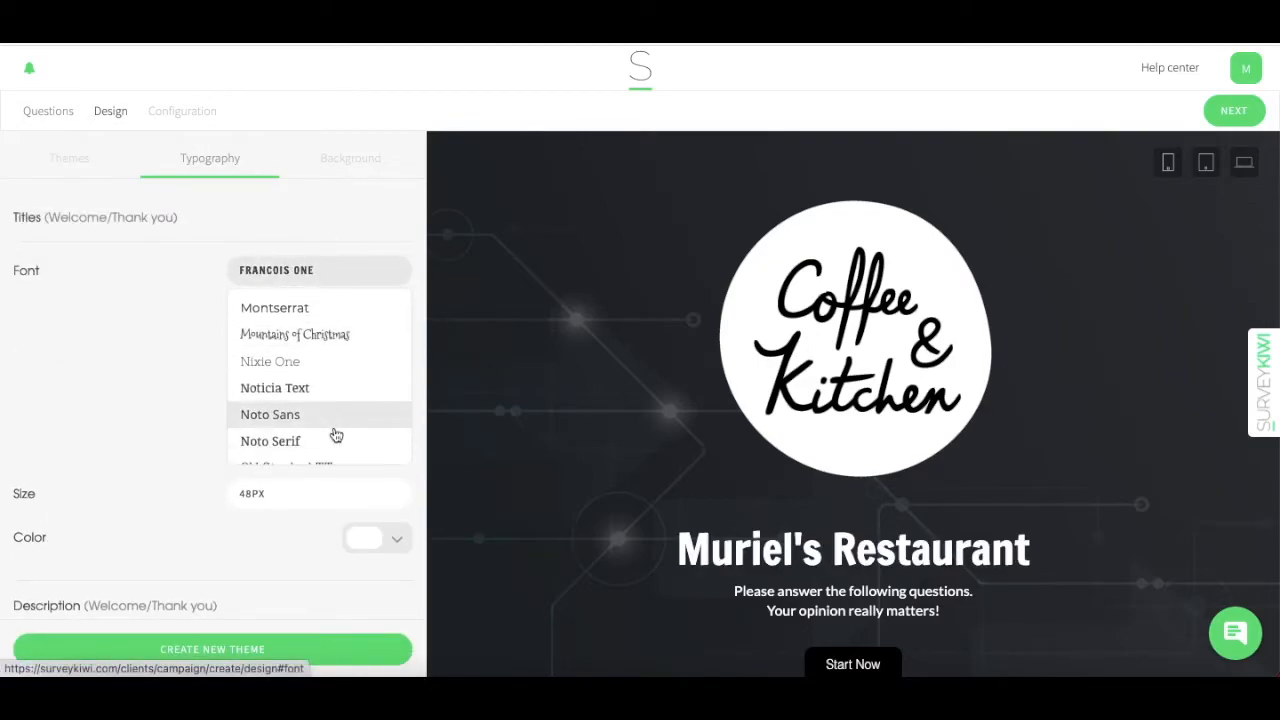
{"action": "left_click", "coordinate": [317, 366]}
- Try Dosis as the welcome and thank-you description font, then settle on Open Sans
{"action": "scroll", "coordinate": [280, 430], "scroll_direction": "down", "scroll_amount": 2}
{"action": "scroll", "coordinate": [285, 348], "scroll_direction": "down", "scroll_amount": 1}
{"action": "left_click", "coordinate": [290, 310]}
{"action": "scroll", "coordinate": [294, 451], "scroll_direction": "down", "scroll_amount": 3}
{"action": "left_click", "coordinate": [294, 438]}
{"action": "left_click", "coordinate": [300, 317]}
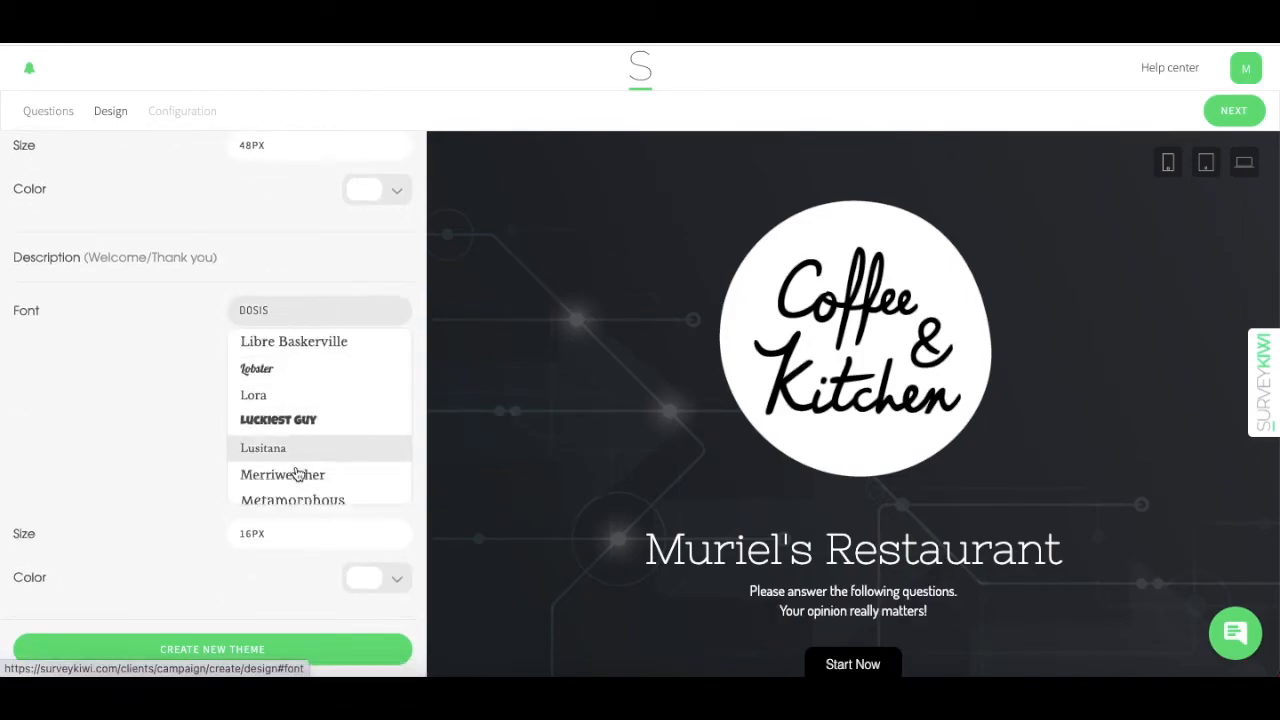
{"action": "scroll", "coordinate": [280, 440], "scroll_direction": "down", "scroll_amount": 3}
{"action": "left_click", "coordinate": [286, 403]}
- Change the welcome and thank-you title font to Noto Sans
{"action": "scroll", "coordinate": [285, 300], "scroll_direction": "down", "scroll_amount": 2}
{"action": "scroll", "coordinate": [300, 380], "scroll_direction": "up", "scroll_amount": 2}
{"action": "left_click", "coordinate": [312, 285]}
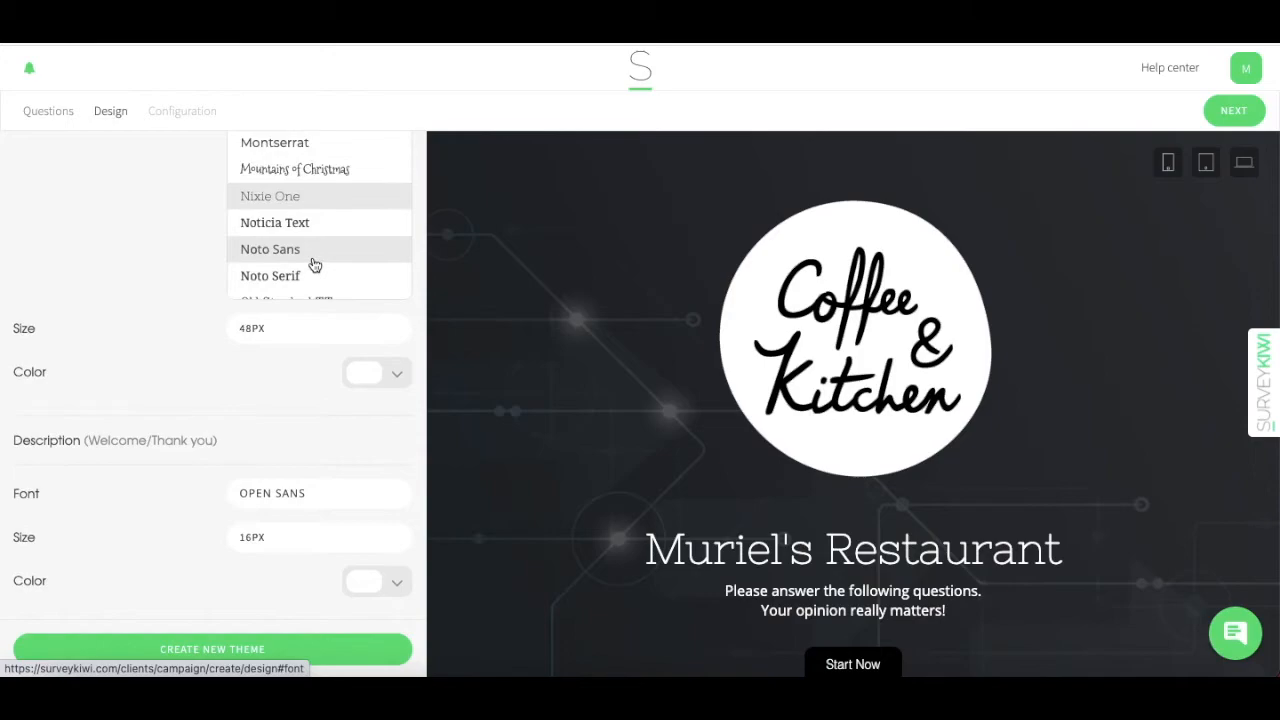
{"action": "left_click", "coordinate": [314, 264]}
- Change the survey's button background color to light grey
{"action": "scroll", "coordinate": [316, 470], "scroll_direction": "down", "scroll_amount": 5}
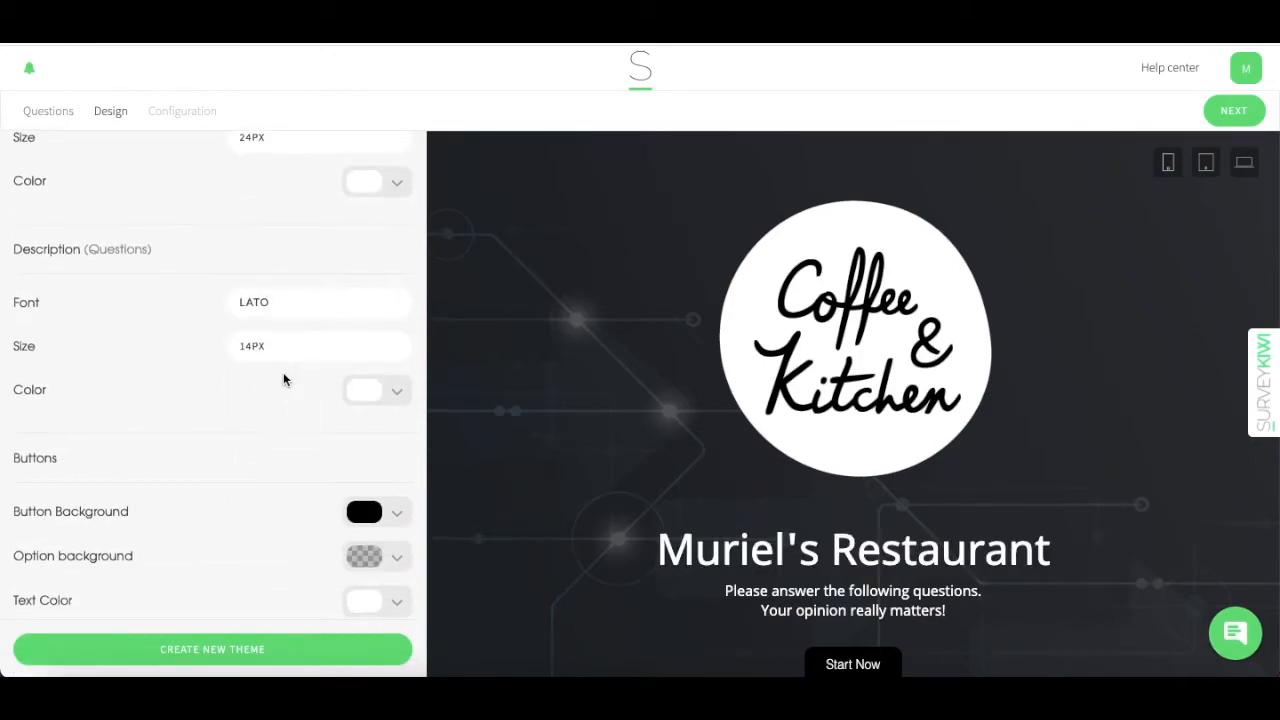
{"action": "scroll", "coordinate": [300, 400], "scroll_direction": "down", "scroll_amount": 3}
{"action": "left_click", "coordinate": [351, 438]}
{"action": "scroll", "coordinate": [330, 320], "scroll_direction": "up", "scroll_amount": 10}
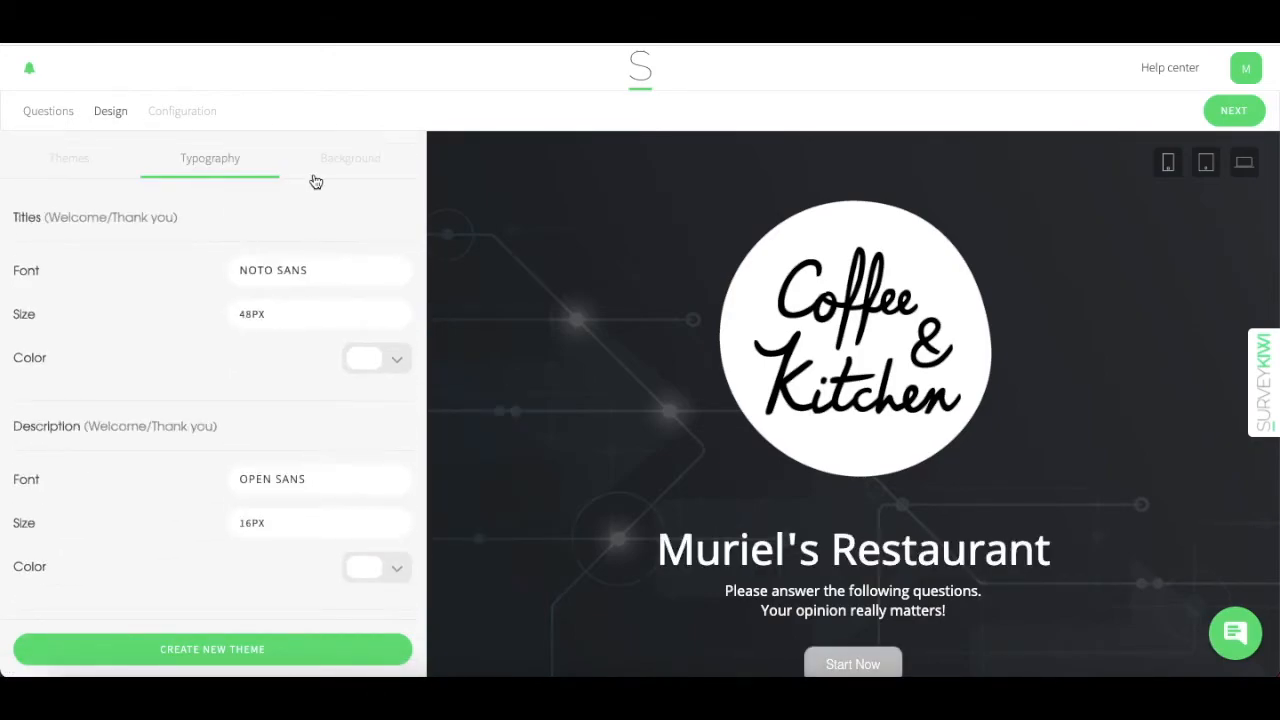
- Search the Unsplash images for "restaurant" to find a survey background picture
{"action": "left_click", "coordinate": [347, 172]}
{"action": "left_click", "coordinate": [400, 279]}
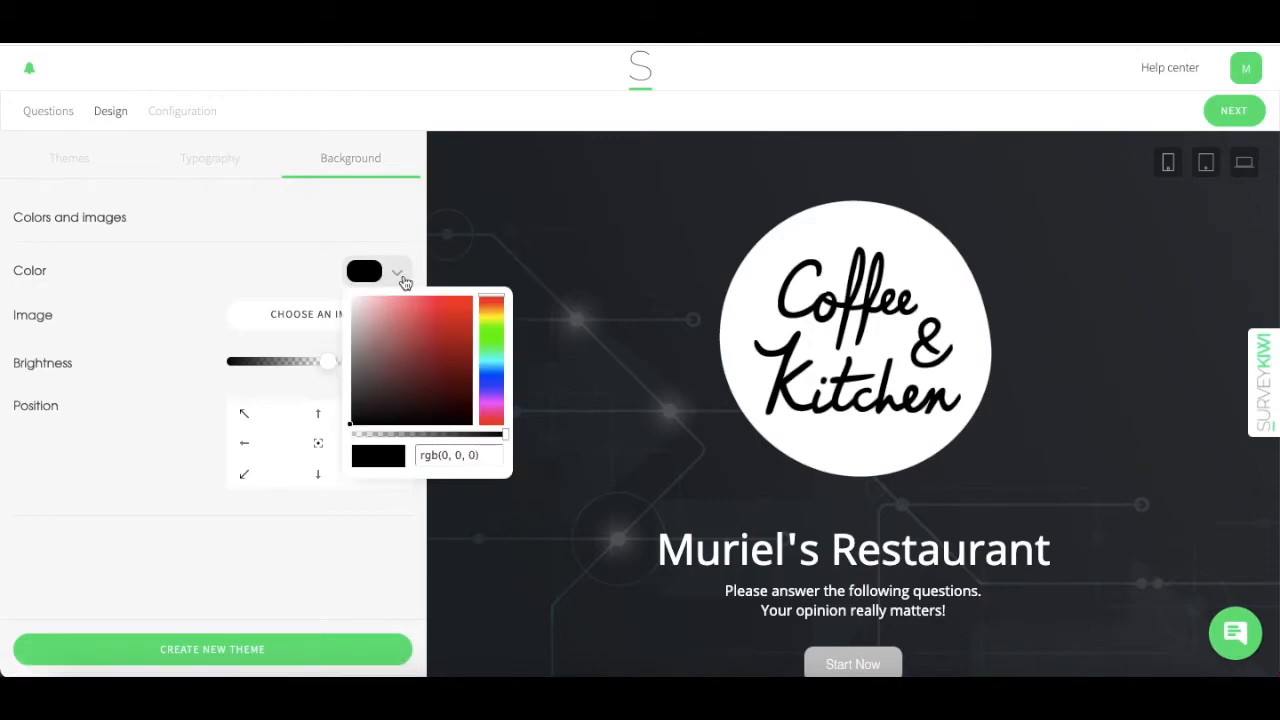
{"action": "left_click", "coordinate": [226, 281]}
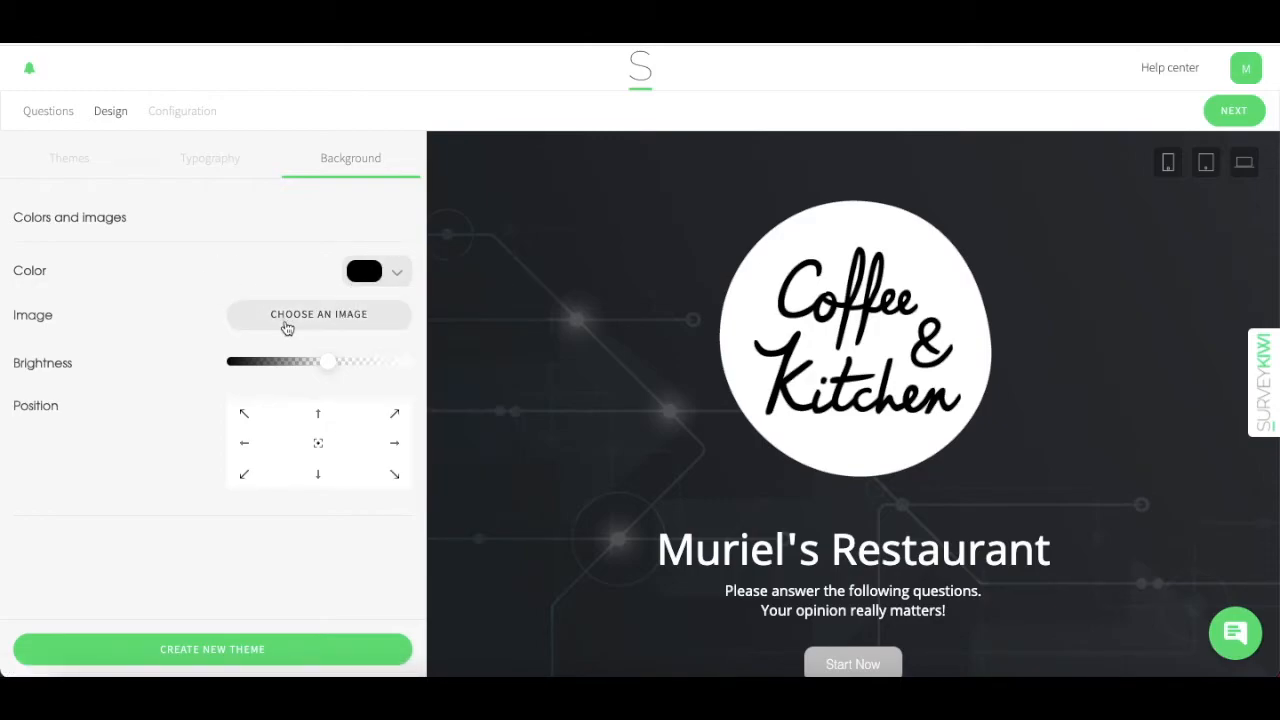
{"action": "left_click", "coordinate": [286, 318]}
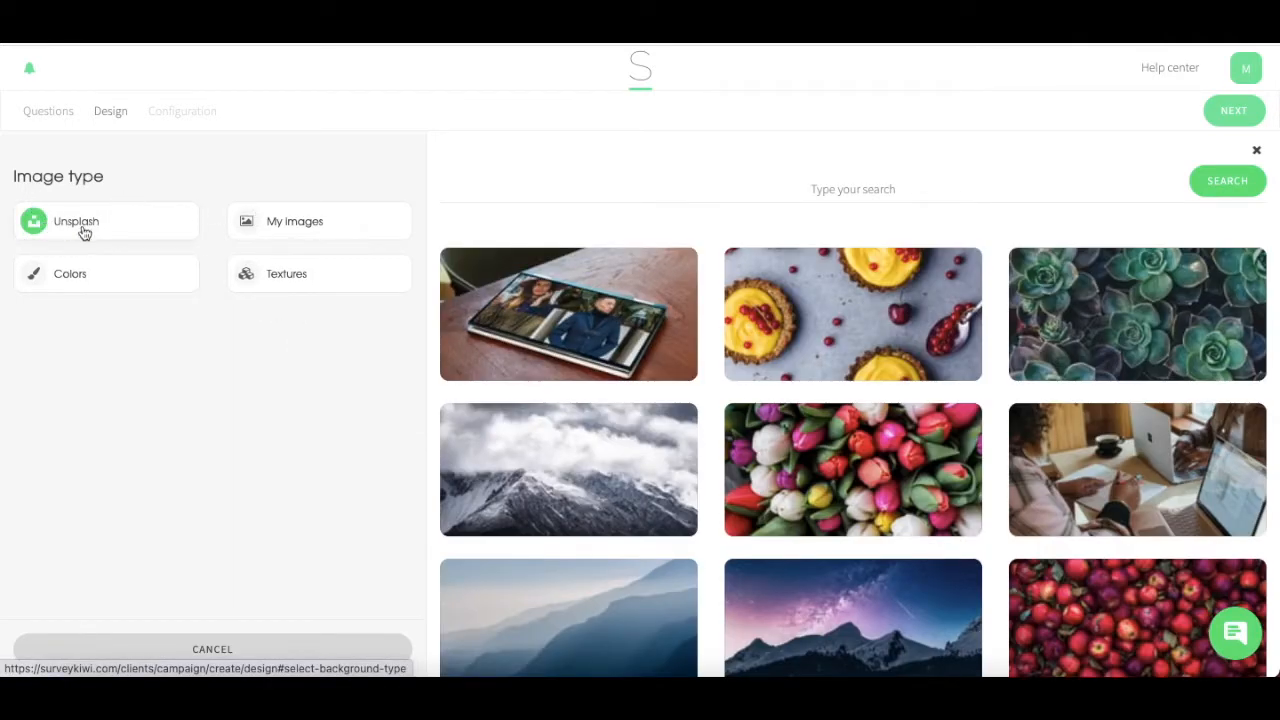
{"action": "left_click", "coordinate": [856, 187]}
{"action": "type", "text": "restauran"}
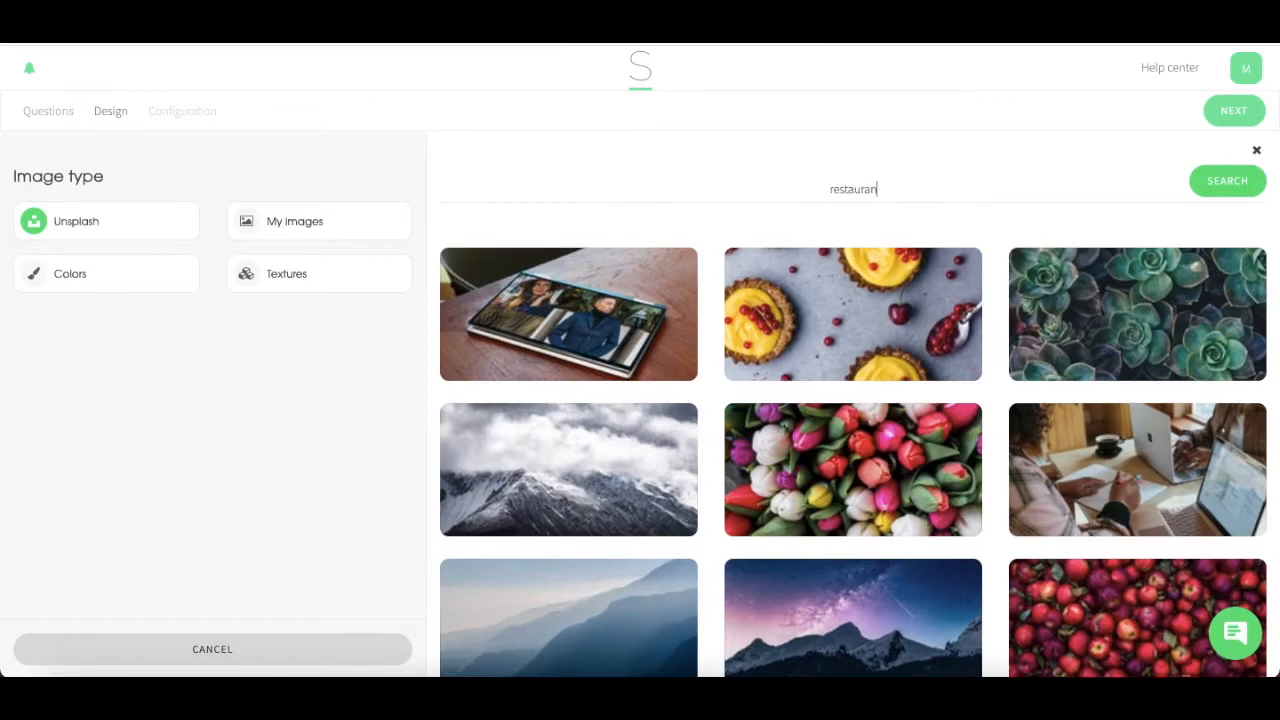
{"action": "type", "text": "t"}
{"action": "key", "text": "Return"}
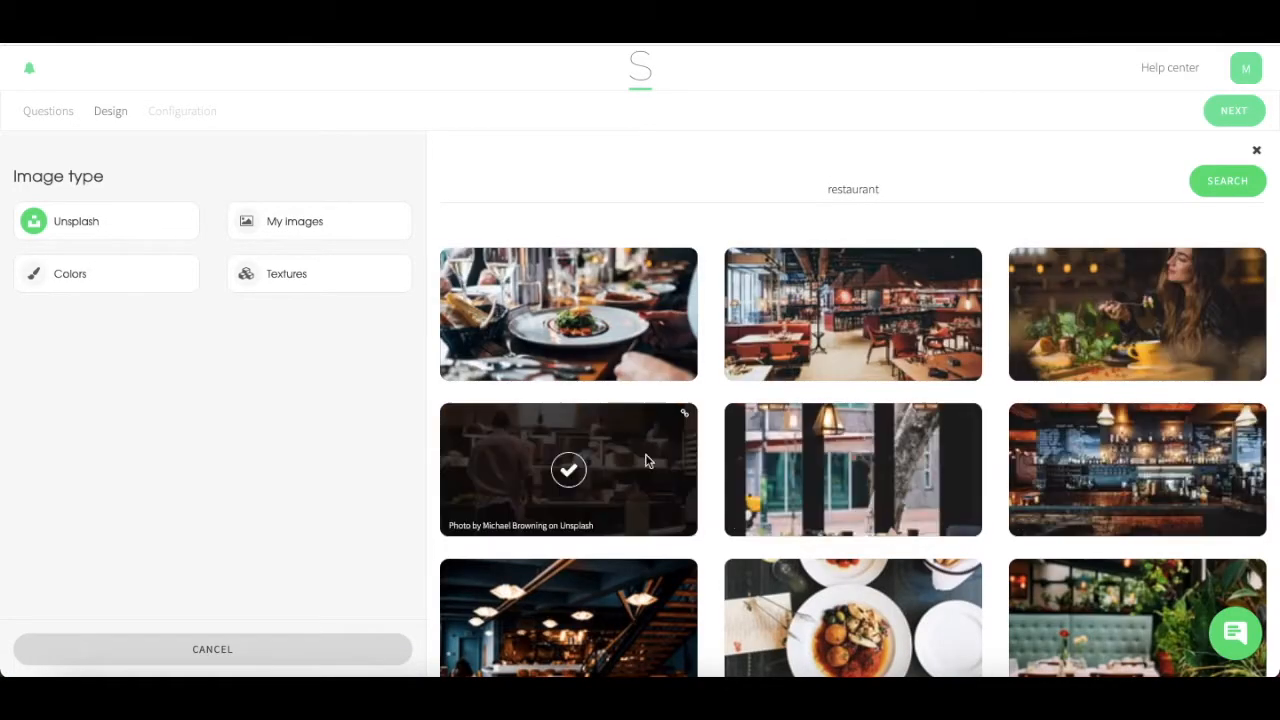
- Use the café interior photo with bar stools and a round wooden table as the survey background
{"action": "scroll", "coordinate": [645, 461], "scroll_direction": "down", "scroll_amount": 10}
{"action": "scroll", "coordinate": [716, 508], "scroll_direction": "up", "scroll_amount": 5}
{"action": "scroll", "coordinate": [1127, 557], "scroll_direction": "down", "scroll_amount": 2}
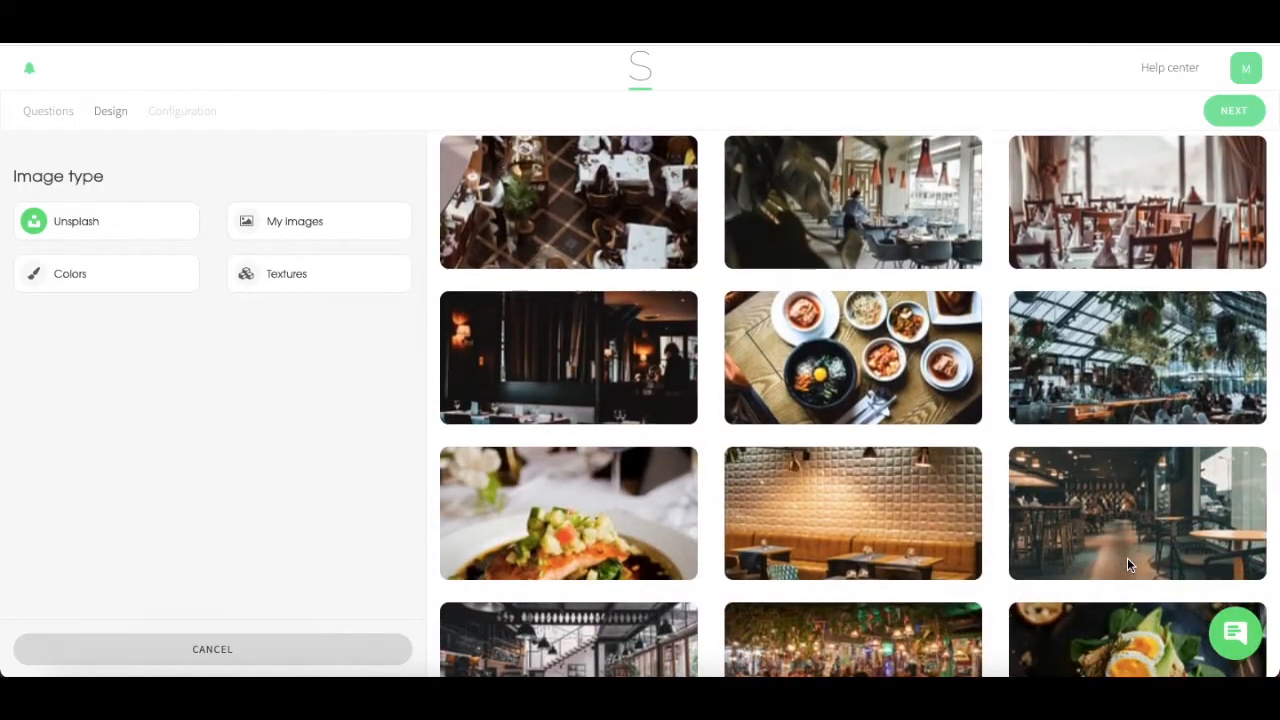
{"action": "left_click", "coordinate": [1127, 562]}
- Lower the background image's brightness until it is nearly black
{"action": "left_click_drag", "start_coordinate": [326, 366], "coordinate": [263, 369]}
{"action": "left_click_drag", "start_coordinate": [258, 368], "coordinate": [249, 371]}
{"action": "scroll", "coordinate": [654, 366], "scroll_direction": "down", "scroll_amount": 1}
{"action": "left_click_drag", "start_coordinate": [251, 373], "coordinate": [252, 373]}
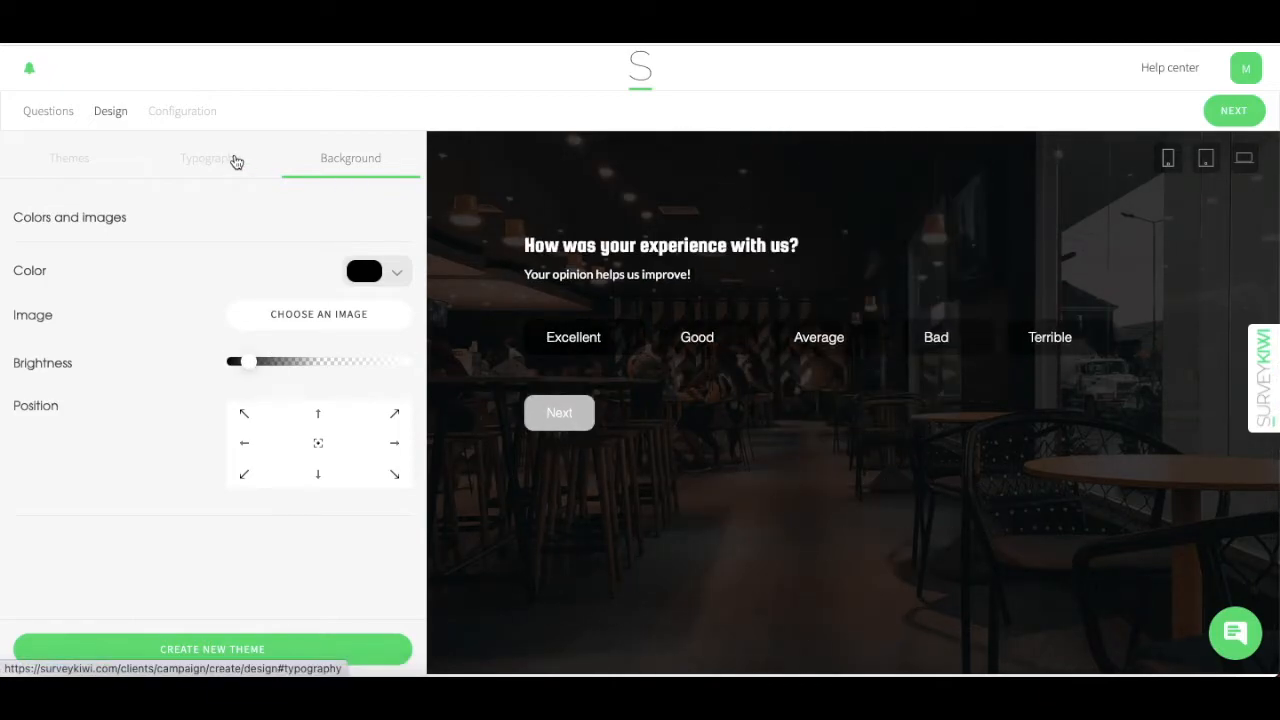
- Give the answer options a semi-transparent light grey background and the buttons a darker grey background
{"action": "left_click", "coordinate": [234, 160]}
{"action": "scroll", "coordinate": [300, 380], "scroll_direction": "down", "scroll_amount": 8}
{"action": "left_click", "coordinate": [364, 415]}
{"action": "left_click", "coordinate": [358, 486]}
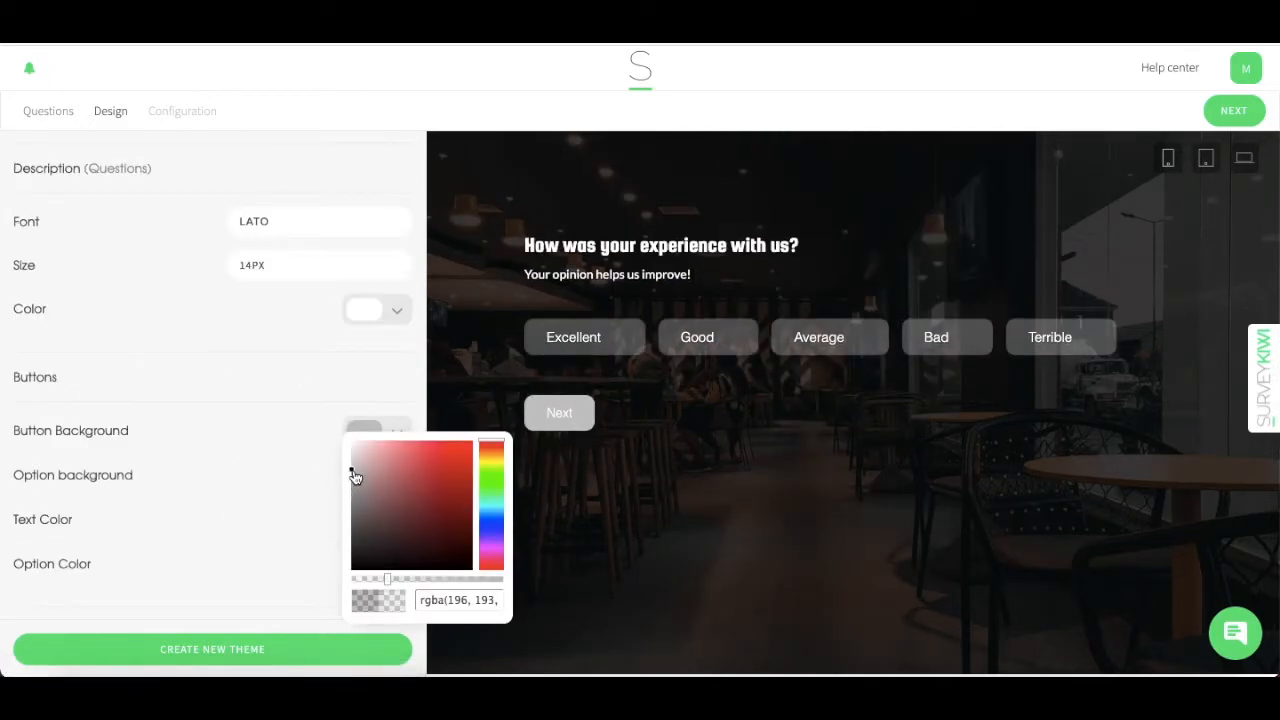
{"action": "left_click", "coordinate": [358, 510]}
{"action": "left_click", "coordinate": [289, 451]}
- Try a 21 px question description size and a 28 px question title size
{"action": "scroll", "coordinate": [300, 400], "scroll_direction": "up", "scroll_amount": 1}
{"action": "left_click", "coordinate": [300, 390]}
{"action": "left_click", "coordinate": [300, 488]}
{"action": "scroll", "coordinate": [315, 304], "scroll_direction": "up", "scroll_amount": 1}
{"action": "left_click", "coordinate": [300, 246]}
{"action": "left_click", "coordinate": [300, 391]}
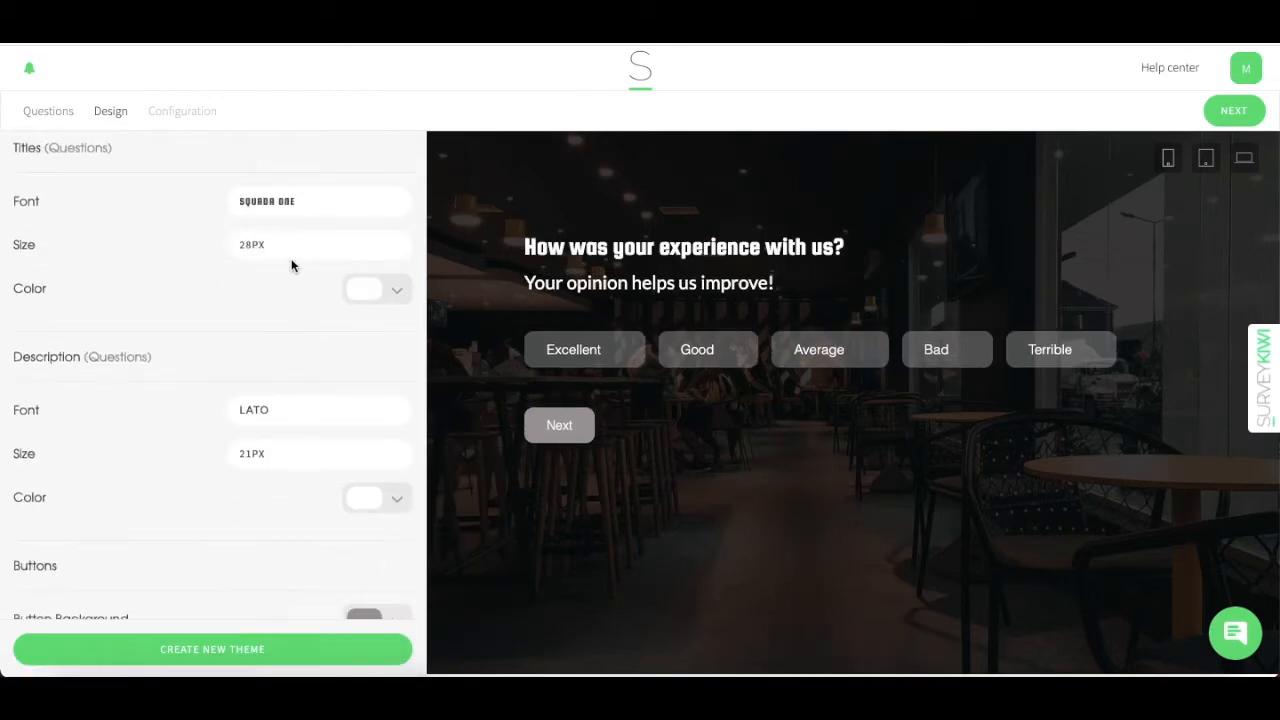
- Enlarge the question title text further and set the question description size to 16 px
{"action": "left_click", "coordinate": [290, 252]}
{"action": "left_click", "coordinate": [277, 383]}
{"action": "scroll", "coordinate": [220, 385], "scroll_direction": "up", "scroll_amount": 5}
{"action": "scroll", "coordinate": [230, 330], "scroll_direction": "down", "scroll_amount": 4}
{"action": "left_click", "coordinate": [297, 210]}
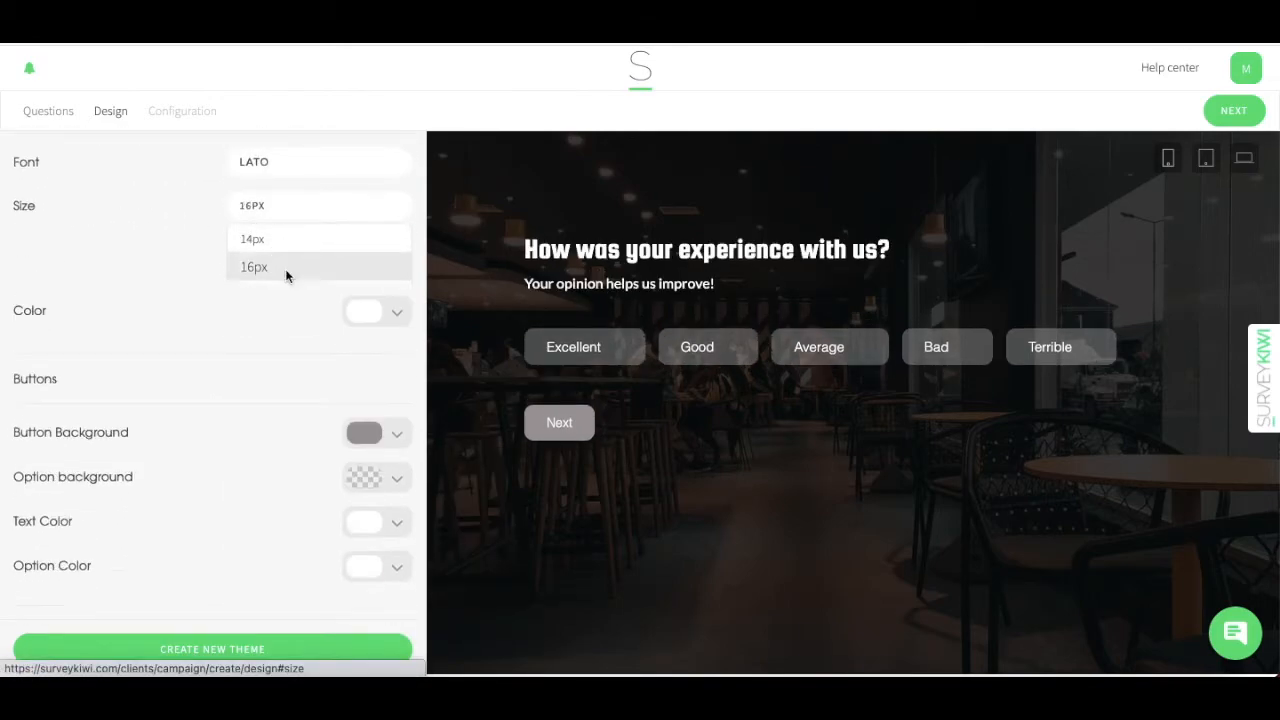
{"action": "left_click", "coordinate": [289, 274]}
- Try the top-left and bottom-left positions for the background image, then center it
{"action": "scroll", "coordinate": [251, 289], "scroll_direction": "up", "scroll_amount": 4}
{"action": "left_click", "coordinate": [350, 160]}
{"action": "left_click", "coordinate": [245, 414]}
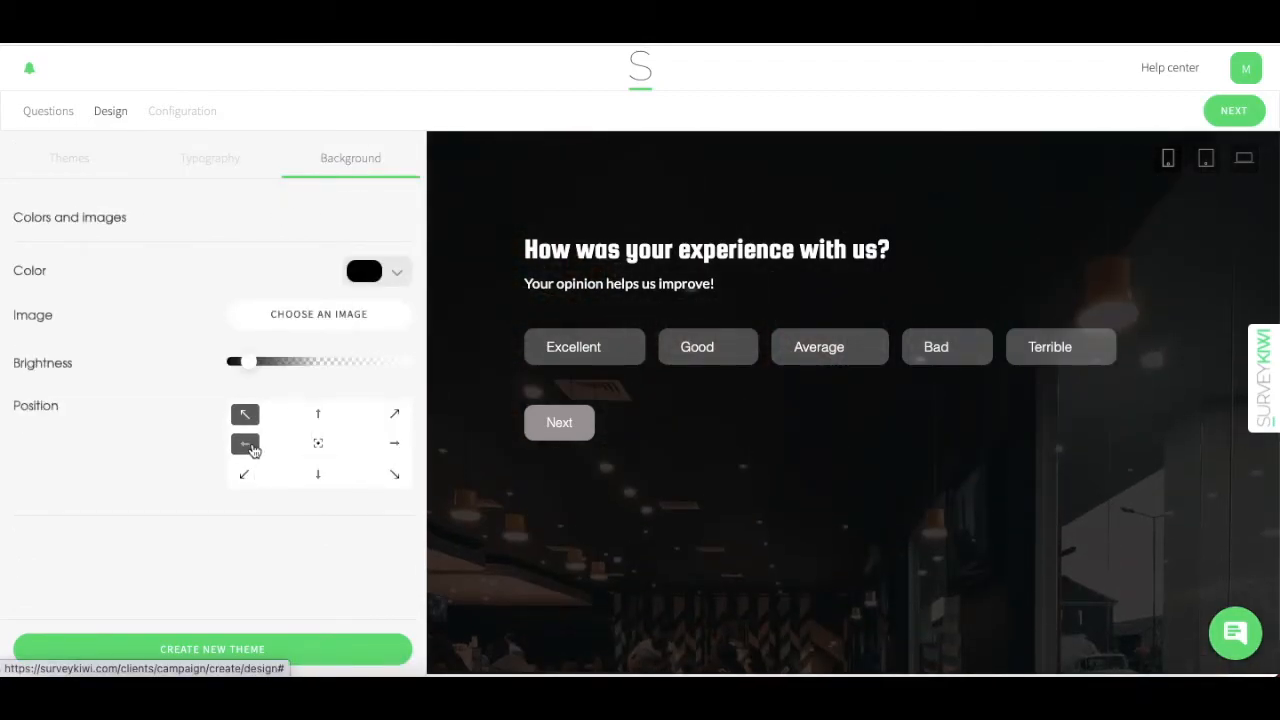
{"action": "left_click", "coordinate": [246, 474]}
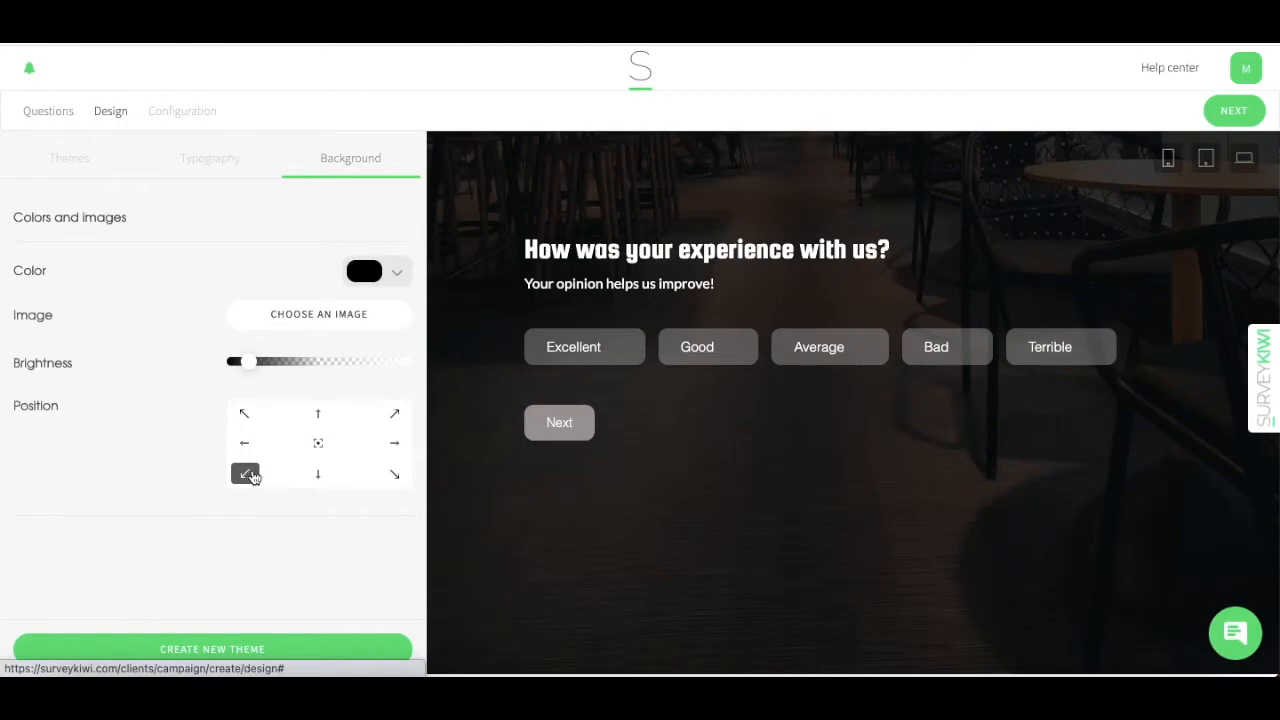
{"action": "left_click", "coordinate": [320, 448]}
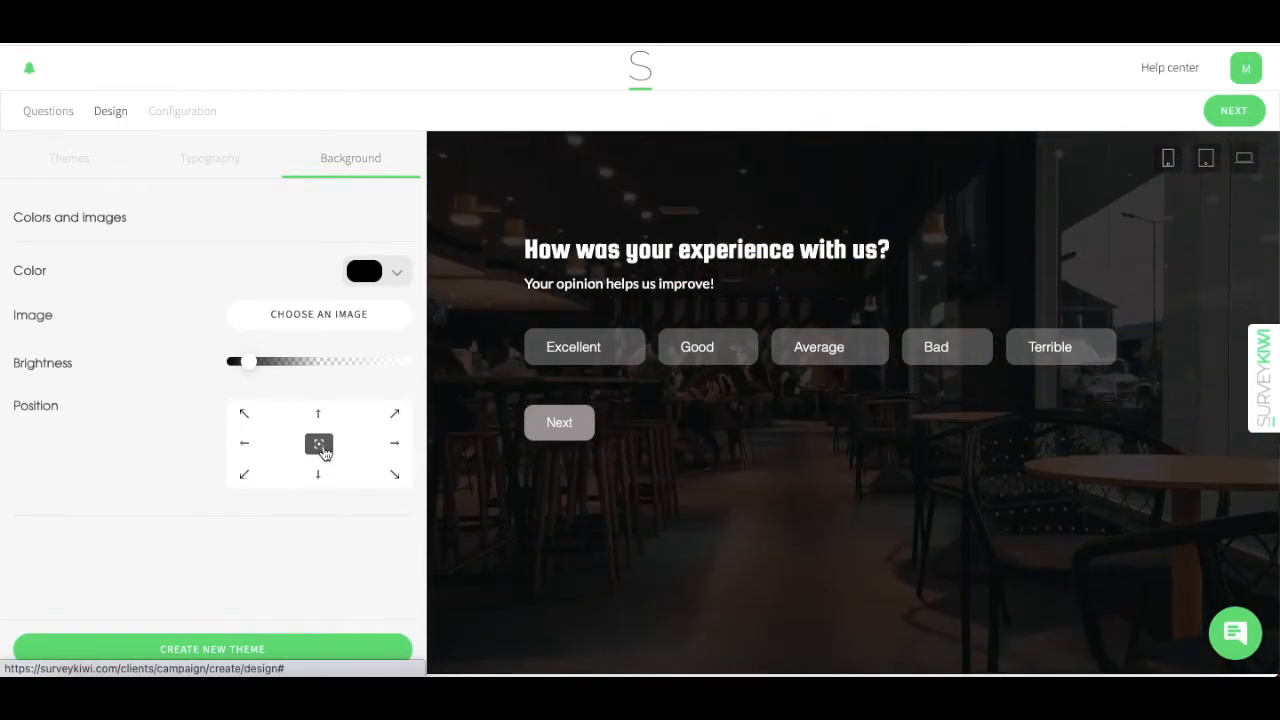
- Preview the survey's welcome screen on phone, tablet and desktop, then return to the design stage
{"action": "left_click", "coordinate": [1166, 164]}
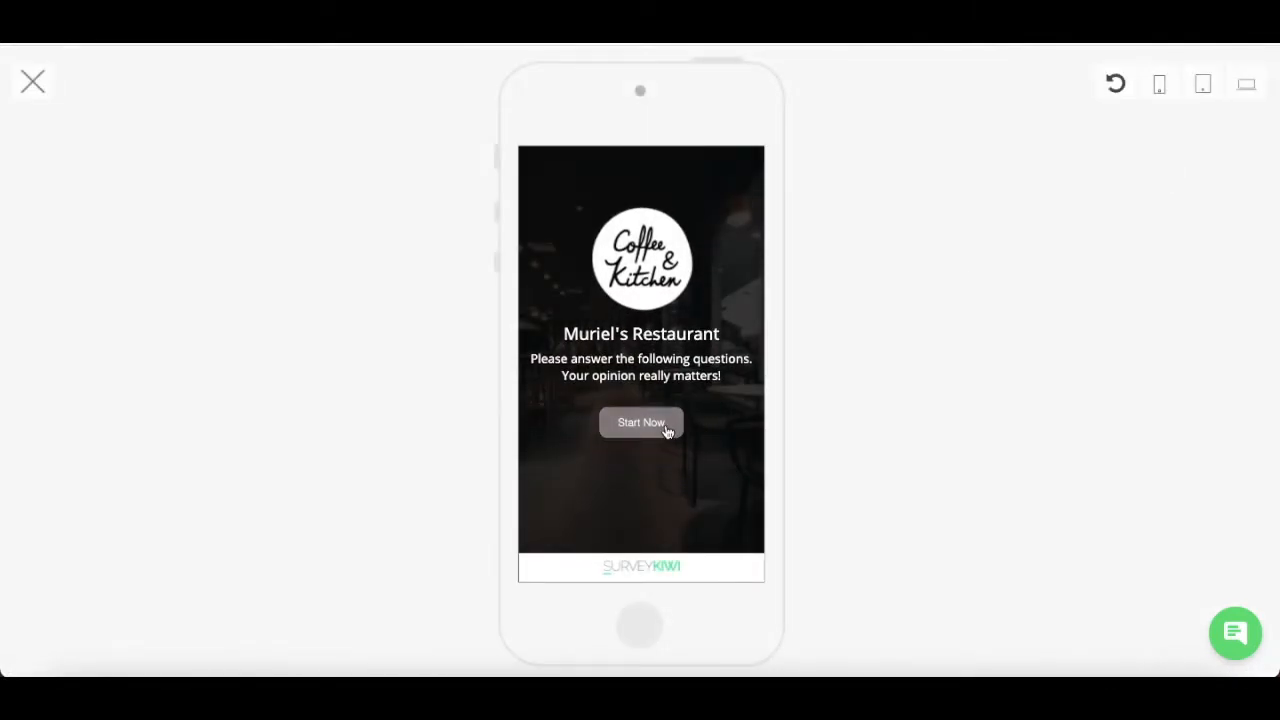
{"action": "left_click", "coordinate": [1200, 90]}
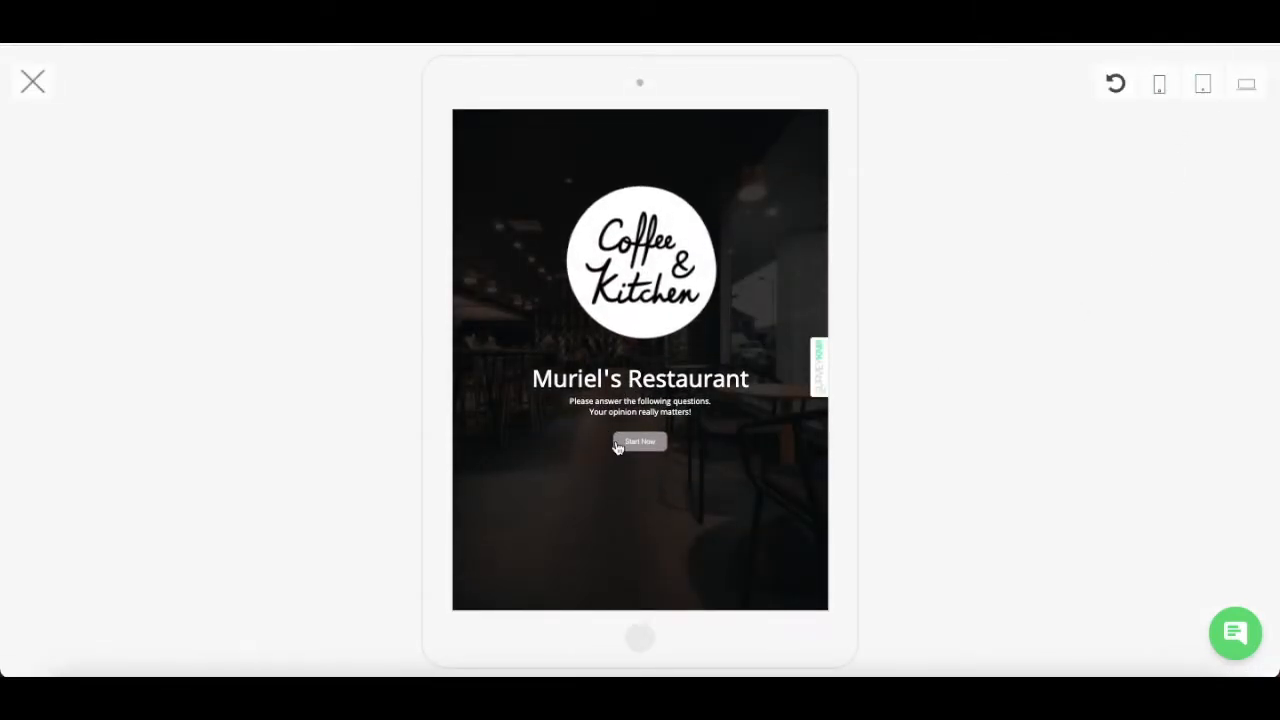
{"action": "left_click", "coordinate": [641, 441]}
{"action": "left_click", "coordinate": [1246, 84]}
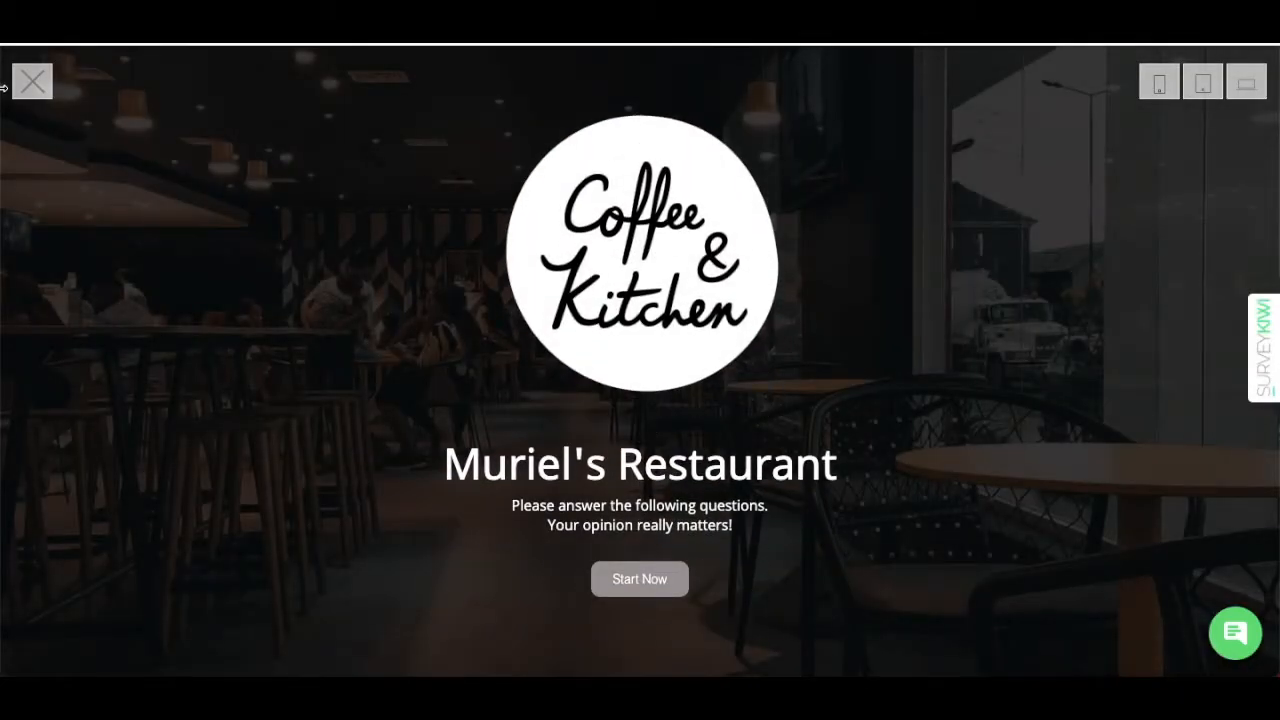
{"action": "left_click", "coordinate": [34, 86]}
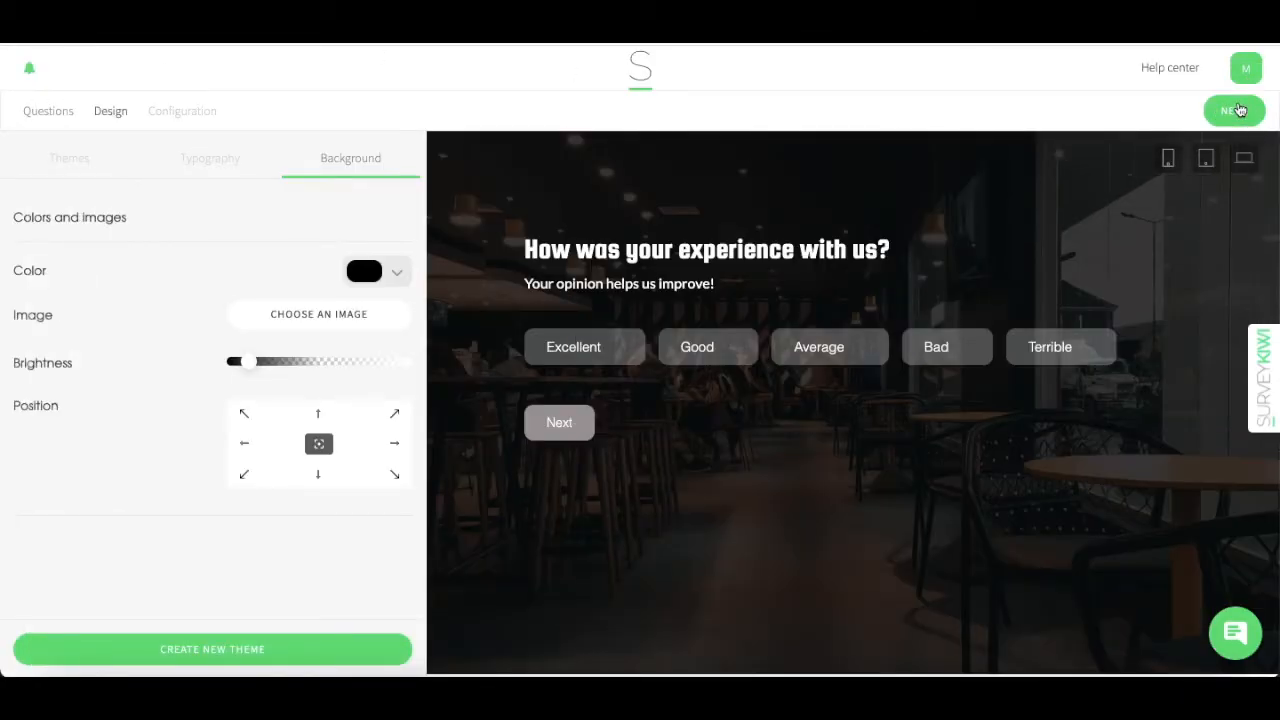
- Continue to the configuration stage and name the campaign "Muriel's Restaurant Experience"
{"action": "left_click", "coordinate": [1235, 110]}
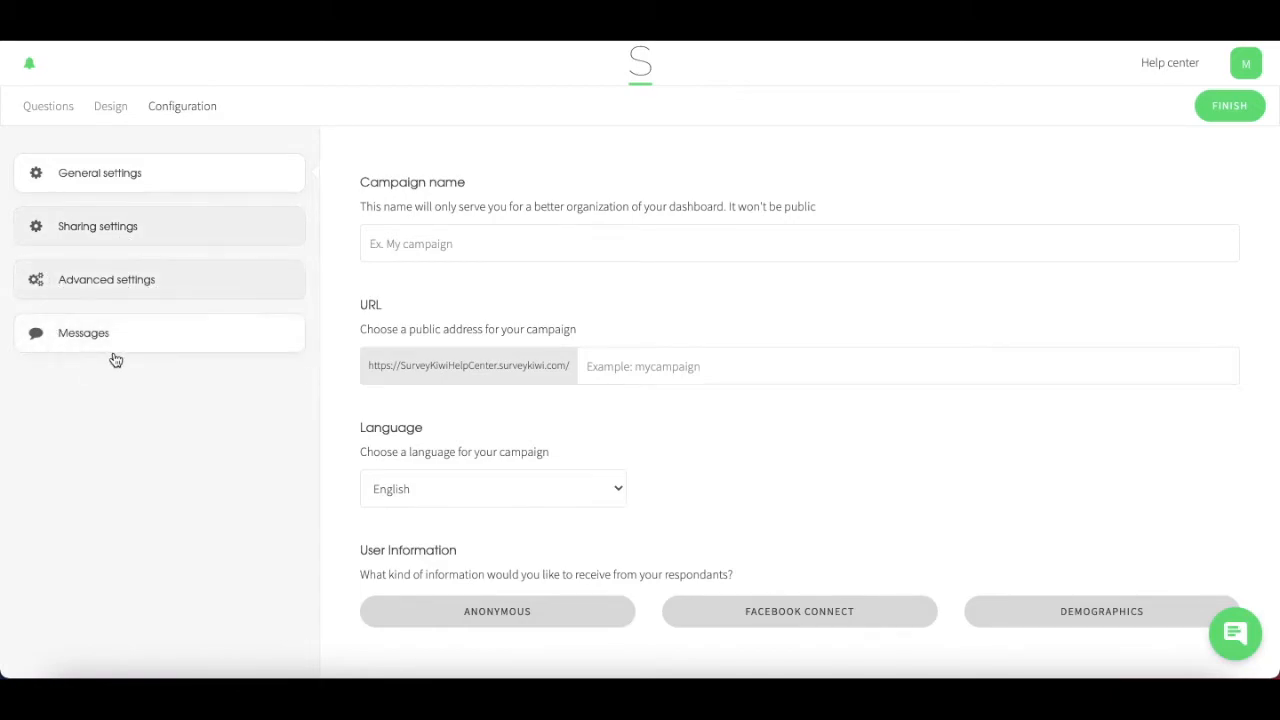
{"action": "scroll", "coordinate": [535, 283], "scroll_direction": "down", "scroll_amount": 1}
{"action": "scroll", "coordinate": [535, 283], "scroll_direction": "up", "scroll_amount": 1}
{"action": "left_click", "coordinate": [496, 247]}
{"action": "type", "text": "M"}
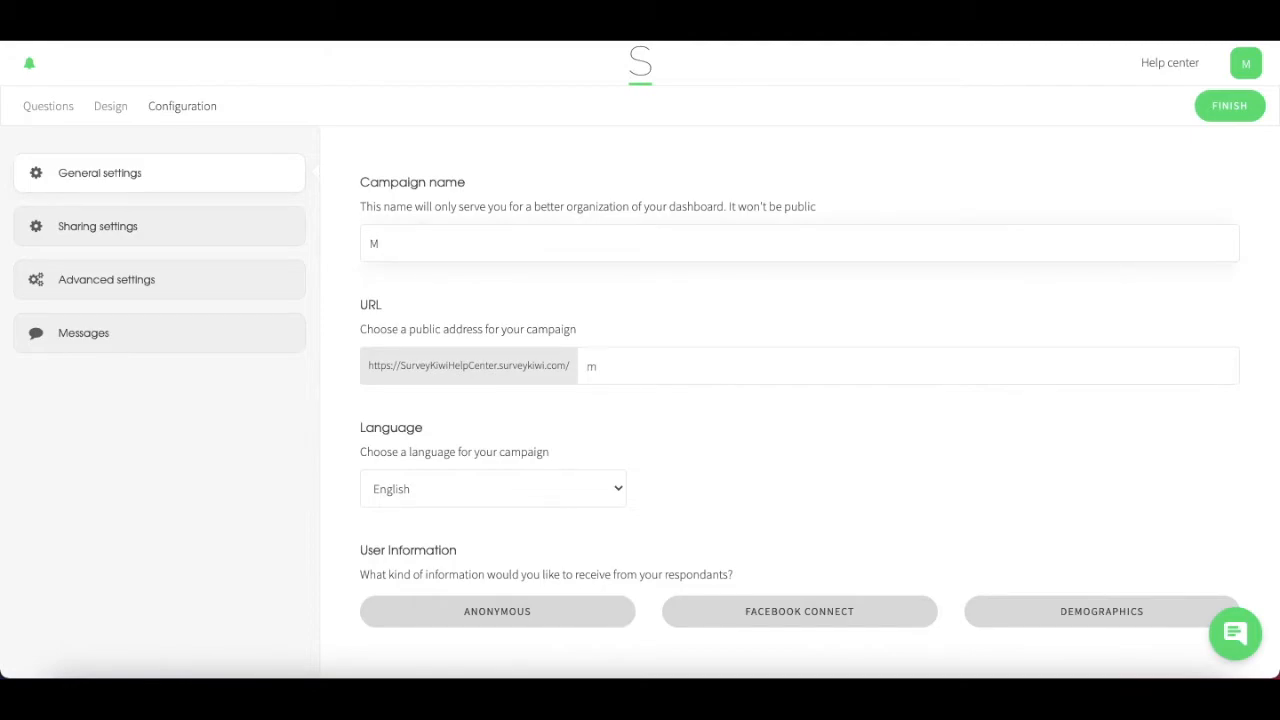
{"action": "type", "text": "uriel's Restaurant Experience"}
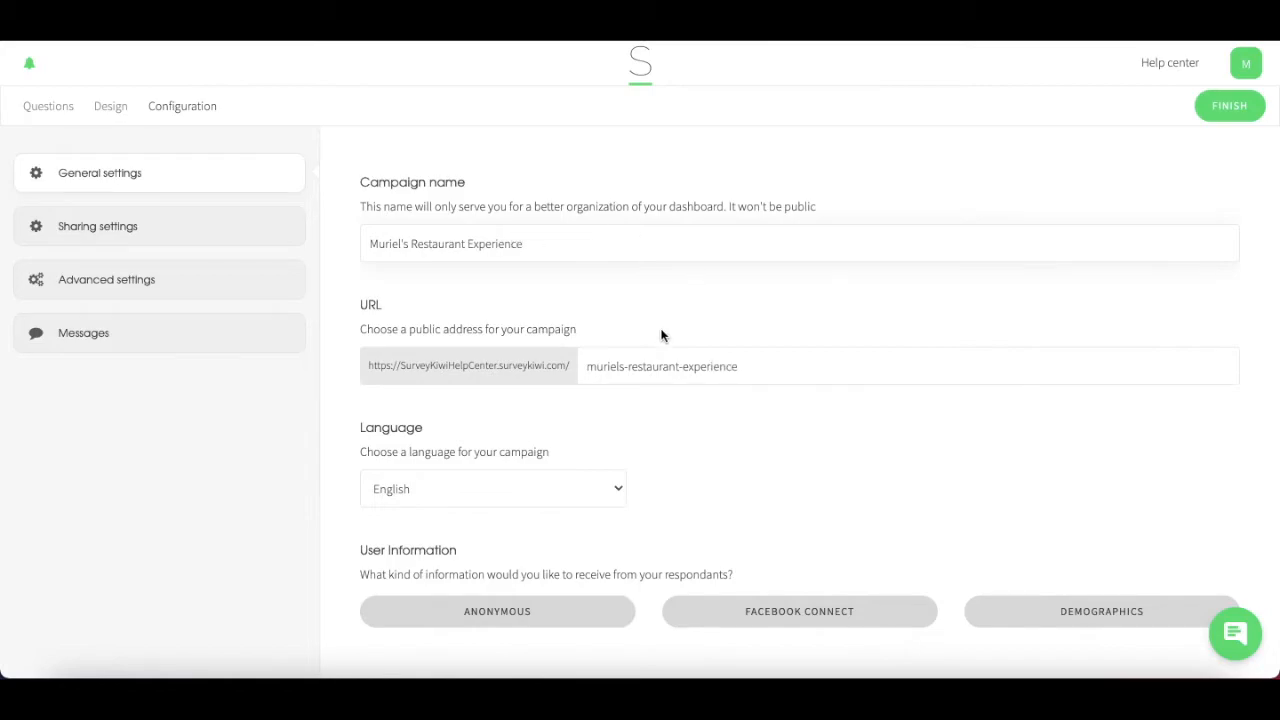
- Keep English as the campaign language and choose Anonymous for the respondents' user information
{"action": "left_click", "coordinate": [502, 505]}
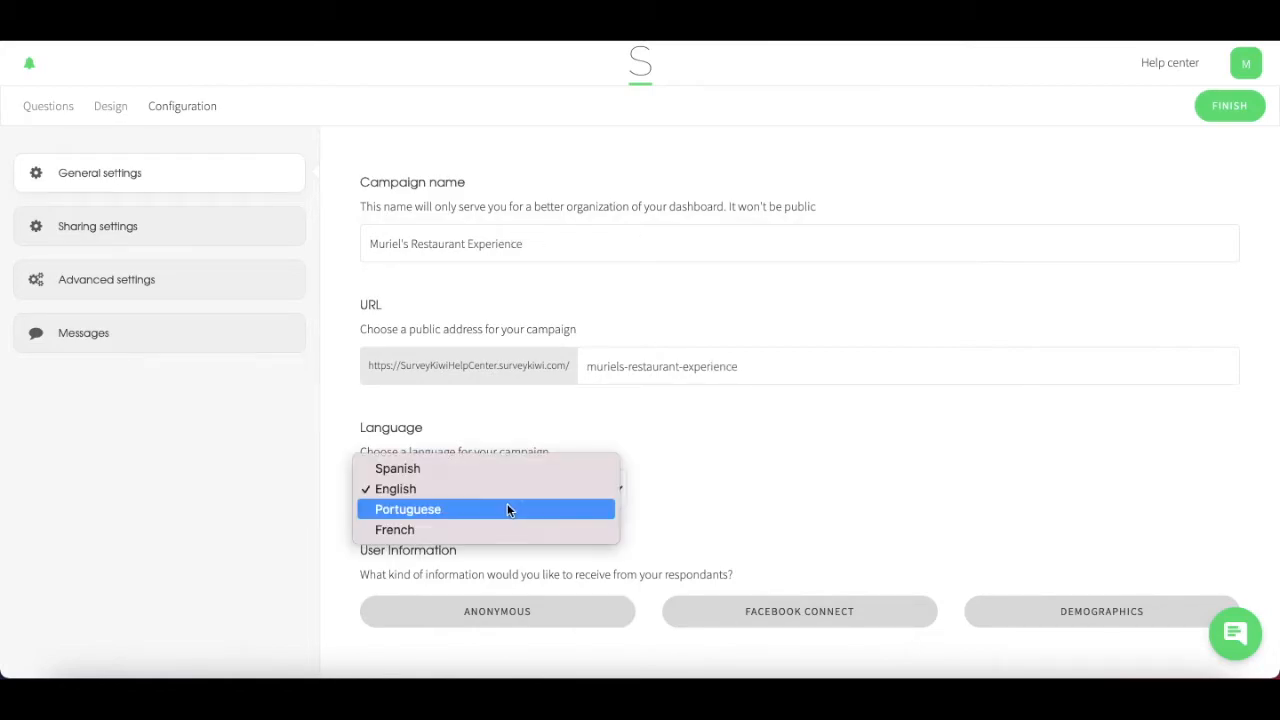
{"action": "left_click", "coordinate": [406, 489]}
{"action": "left_click", "coordinate": [490, 614]}
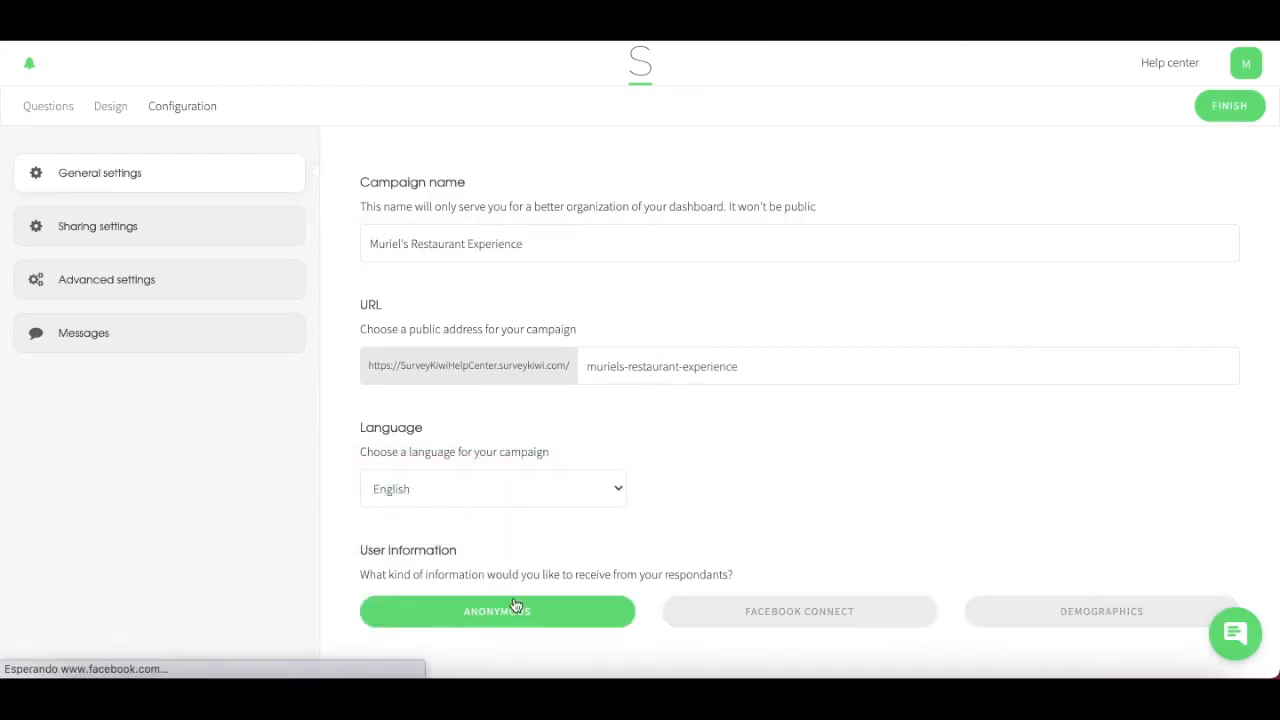
- Replace the campaign title in the sharing settings with "Muriel's Restaurant"
{"action": "left_click", "coordinate": [192, 230]}
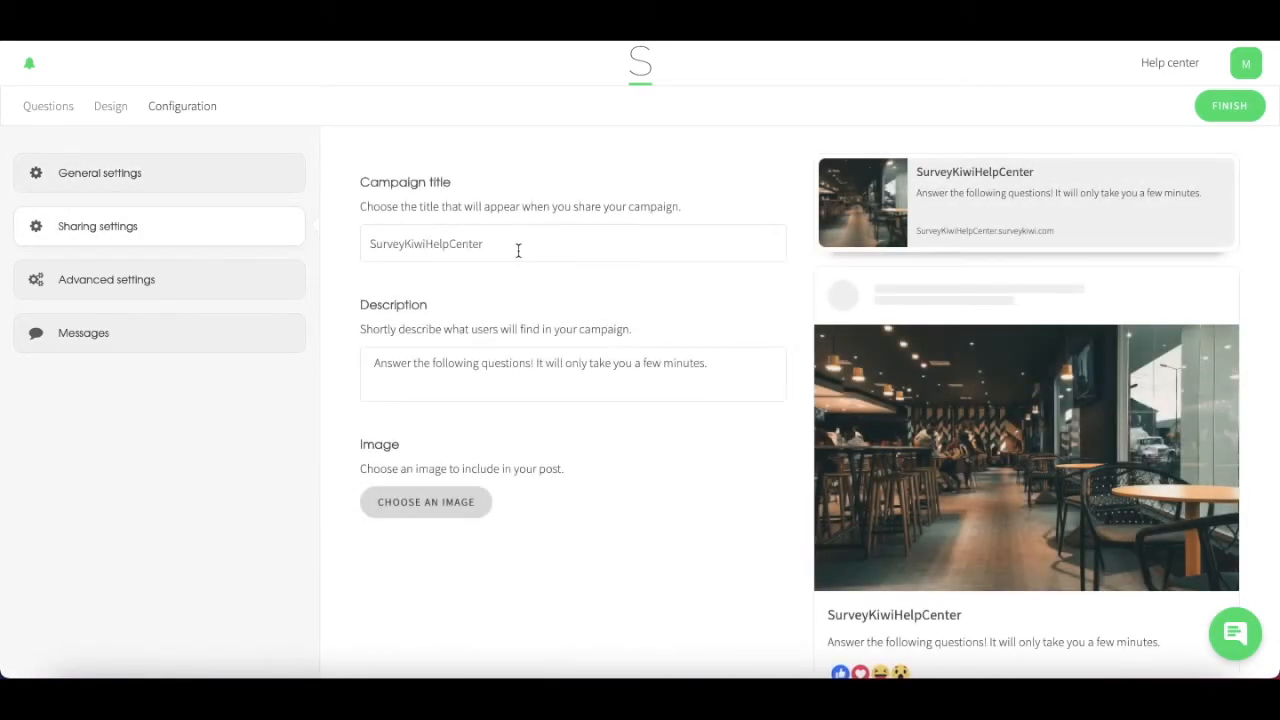
{"action": "left_click_drag", "start_coordinate": [518, 250], "coordinate": [497, 217]}
{"action": "type", "text": "Mur"}
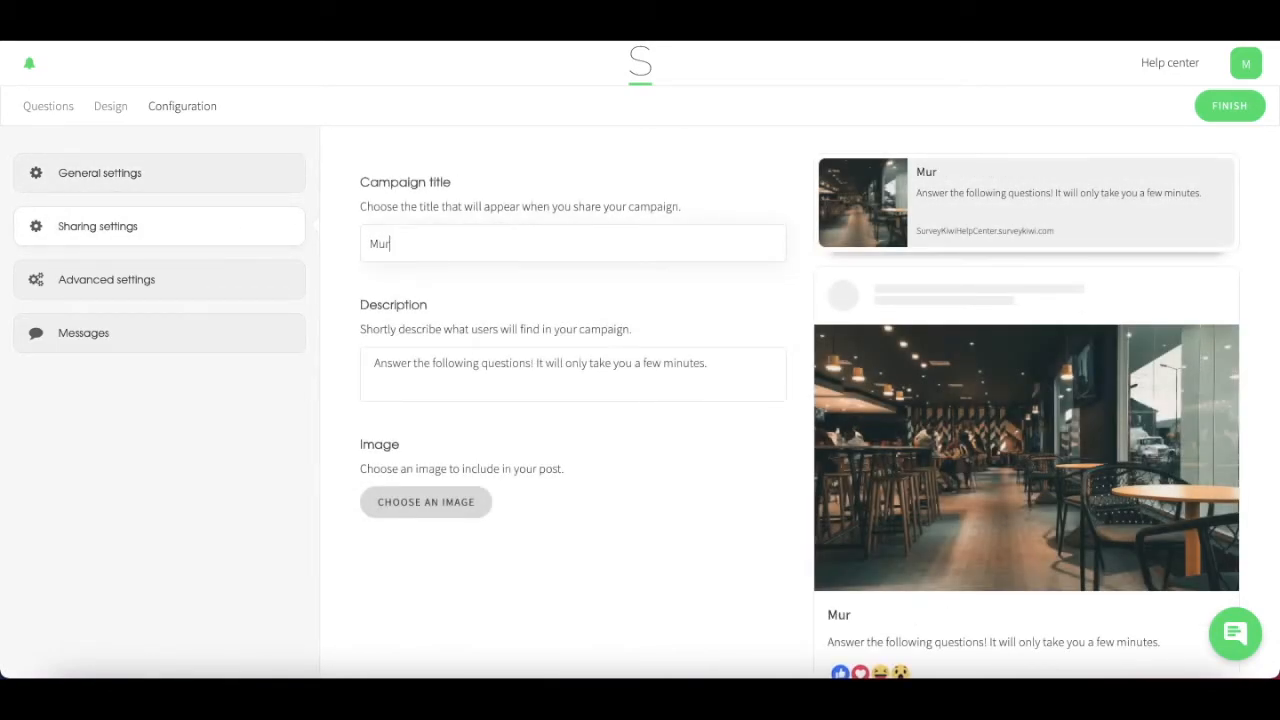
{"action": "type", "text": "iel's Restaurant"}
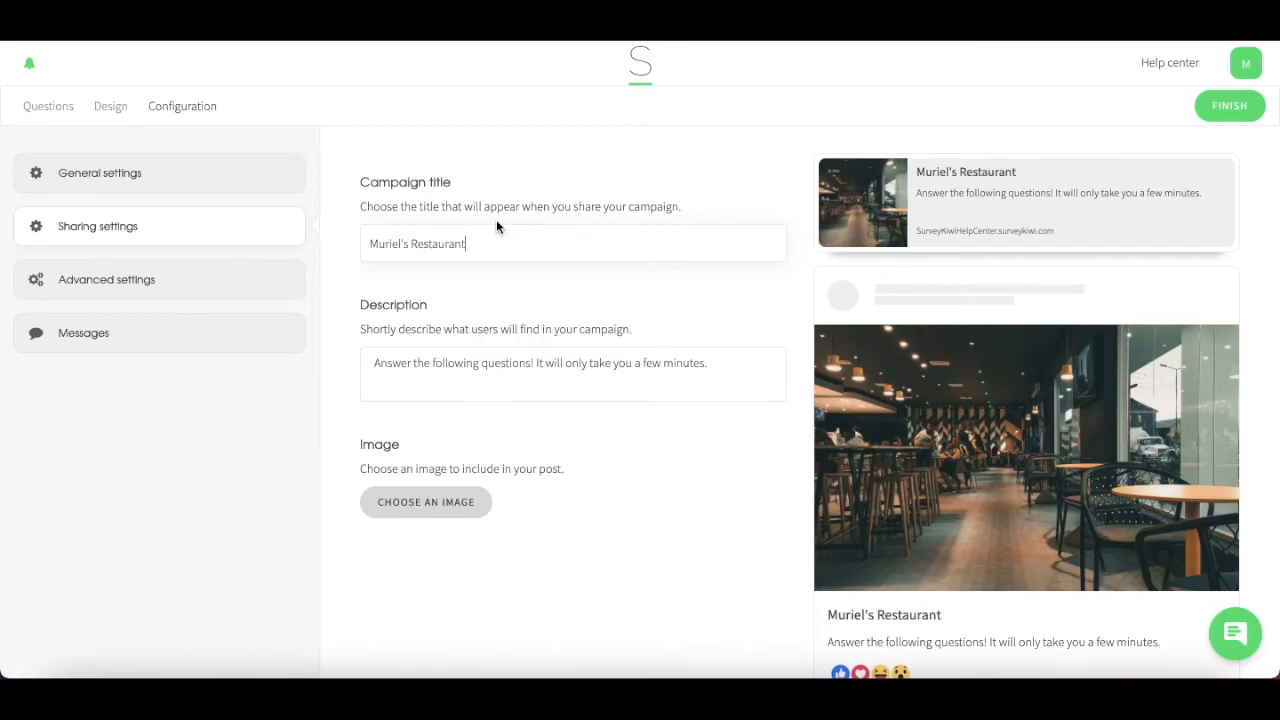
- Append "Your opinion helps us improve! Thank you for visiting us!" to the sharing description and review the post preview
{"action": "left_click", "coordinate": [742, 380]}
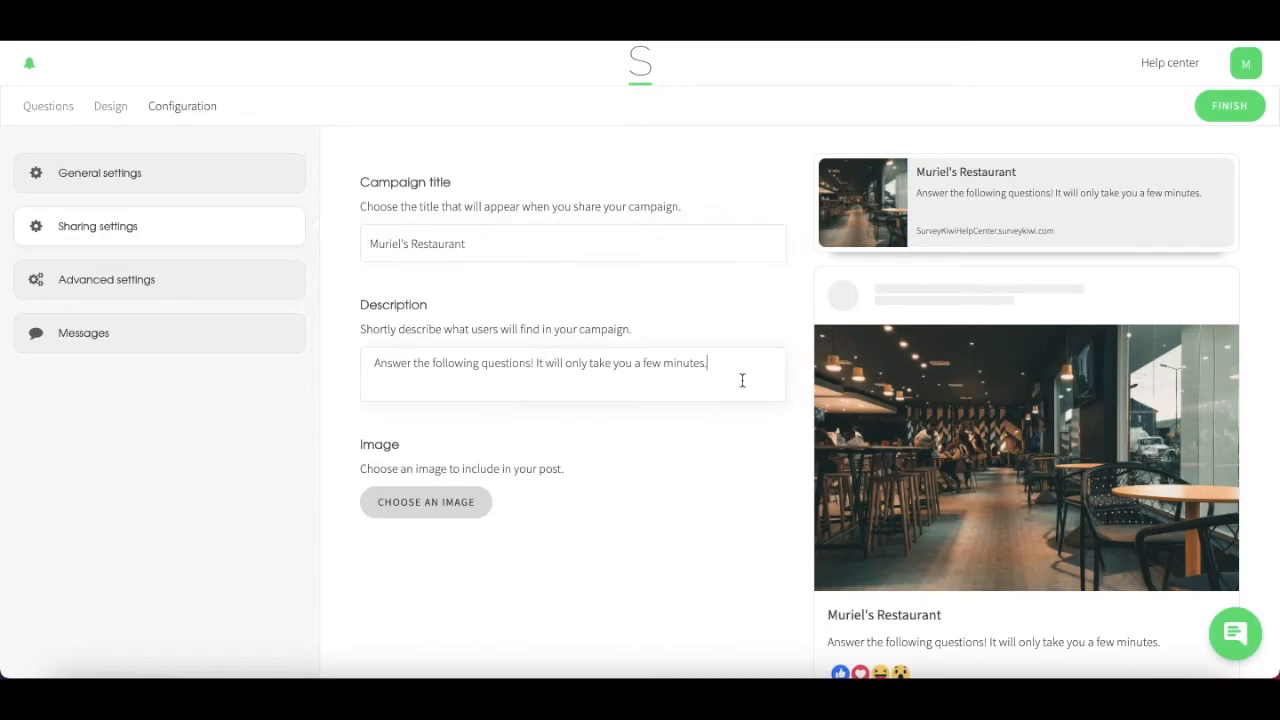
{"action": "type", "text": "Your opinion helps us imp"}
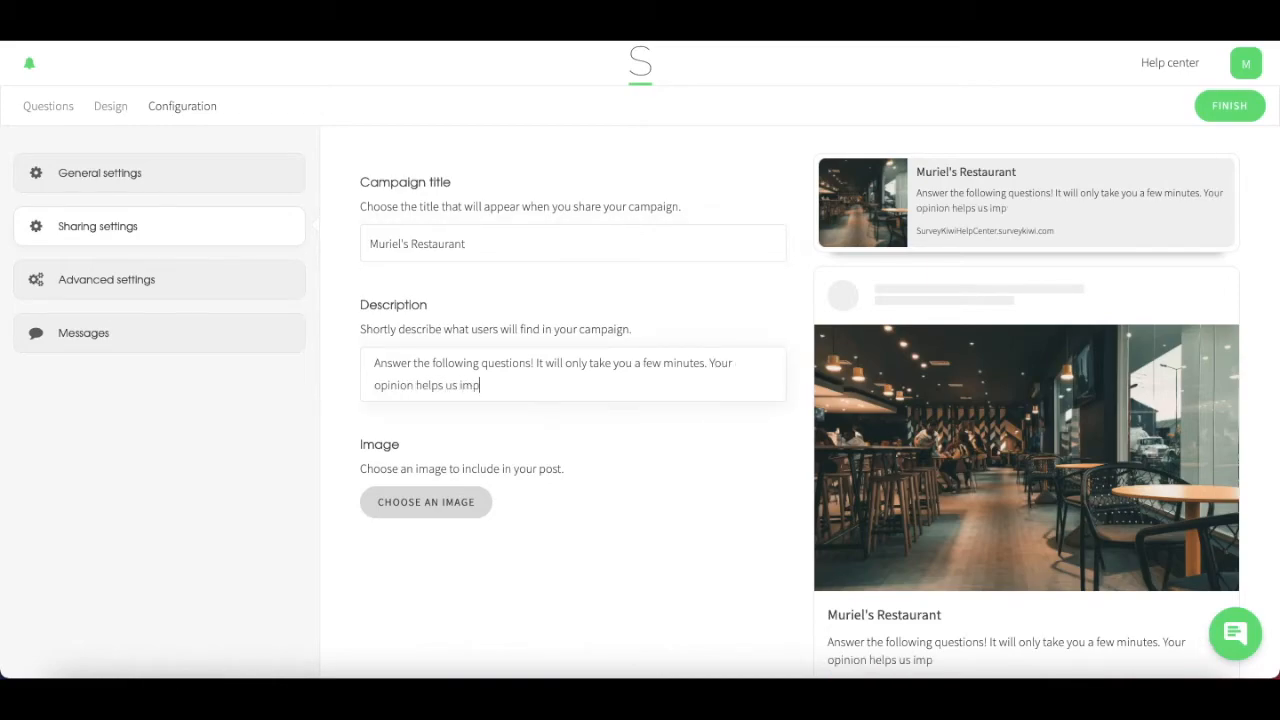
{"action": "type", "text": "rove! THank you for visiting us!"}
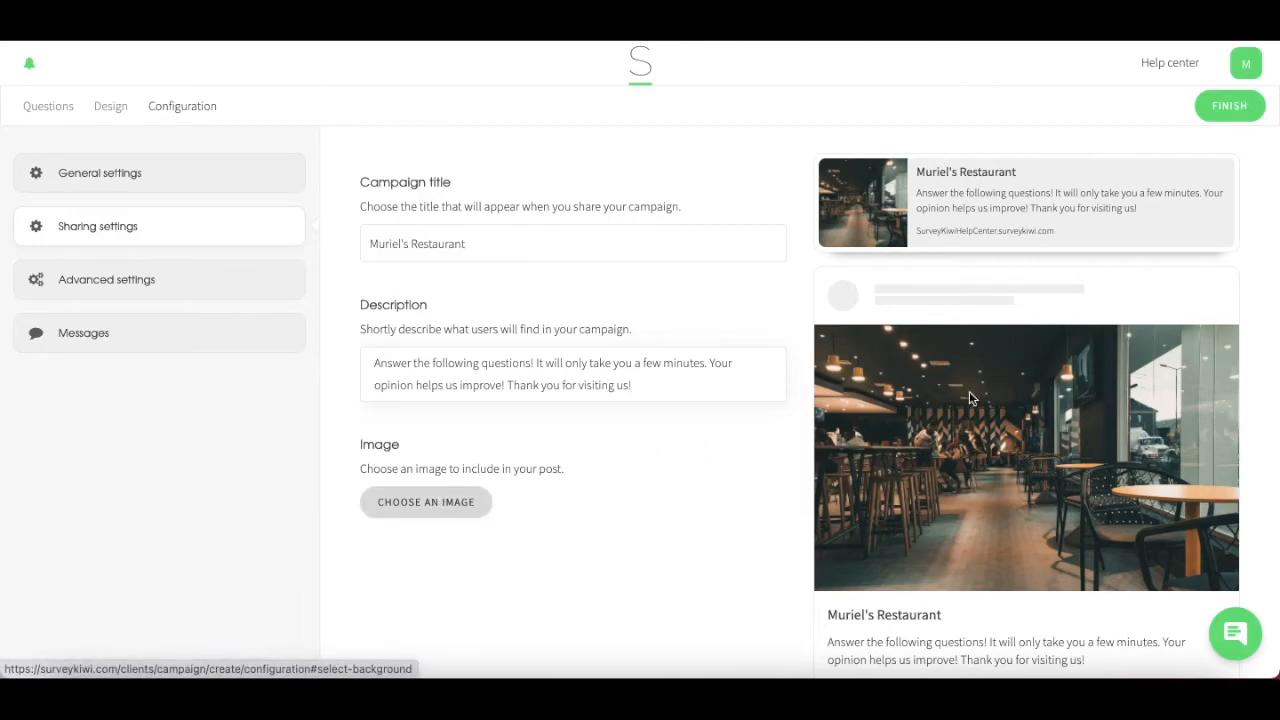
{"action": "scroll", "coordinate": [1050, 571], "scroll_direction": "down", "scroll_amount": 1}
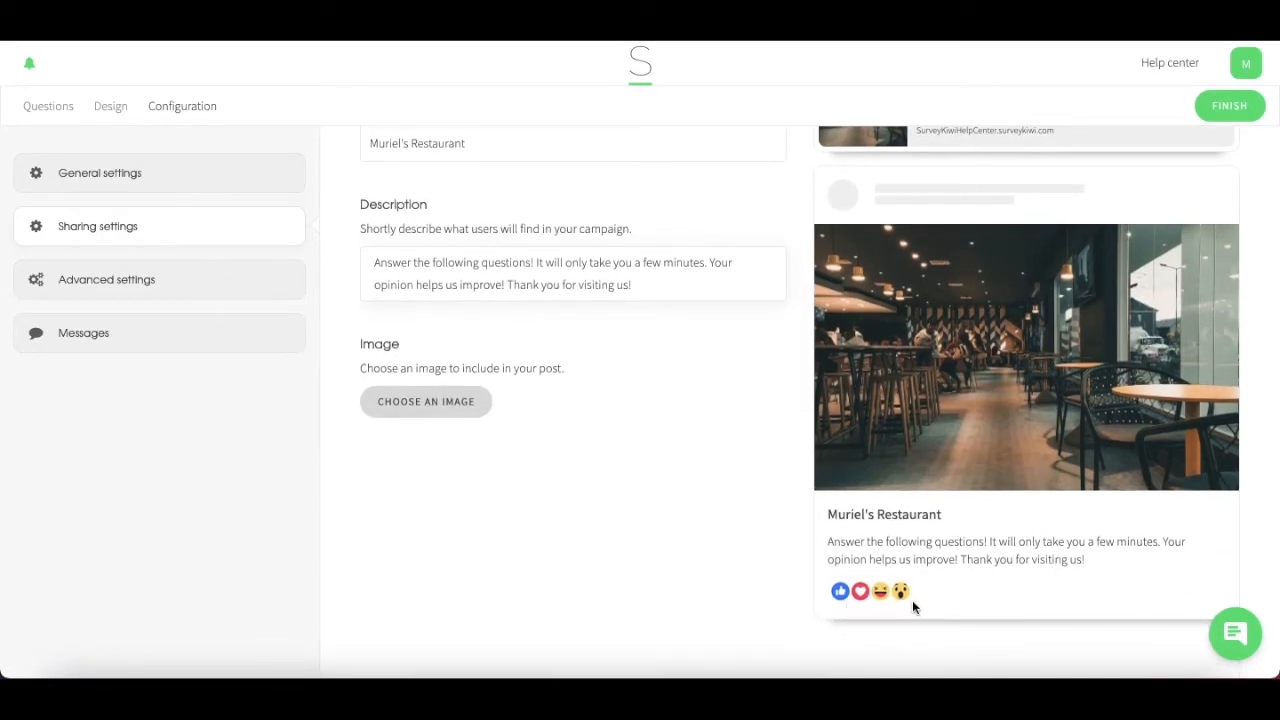
{"action": "scroll", "coordinate": [912, 600], "scroll_direction": "up", "scroll_amount": 1}
- Open the advanced settings and examine the navigation, progress bar, webhook, session and requirement options
{"action": "left_click", "coordinate": [286, 292]}
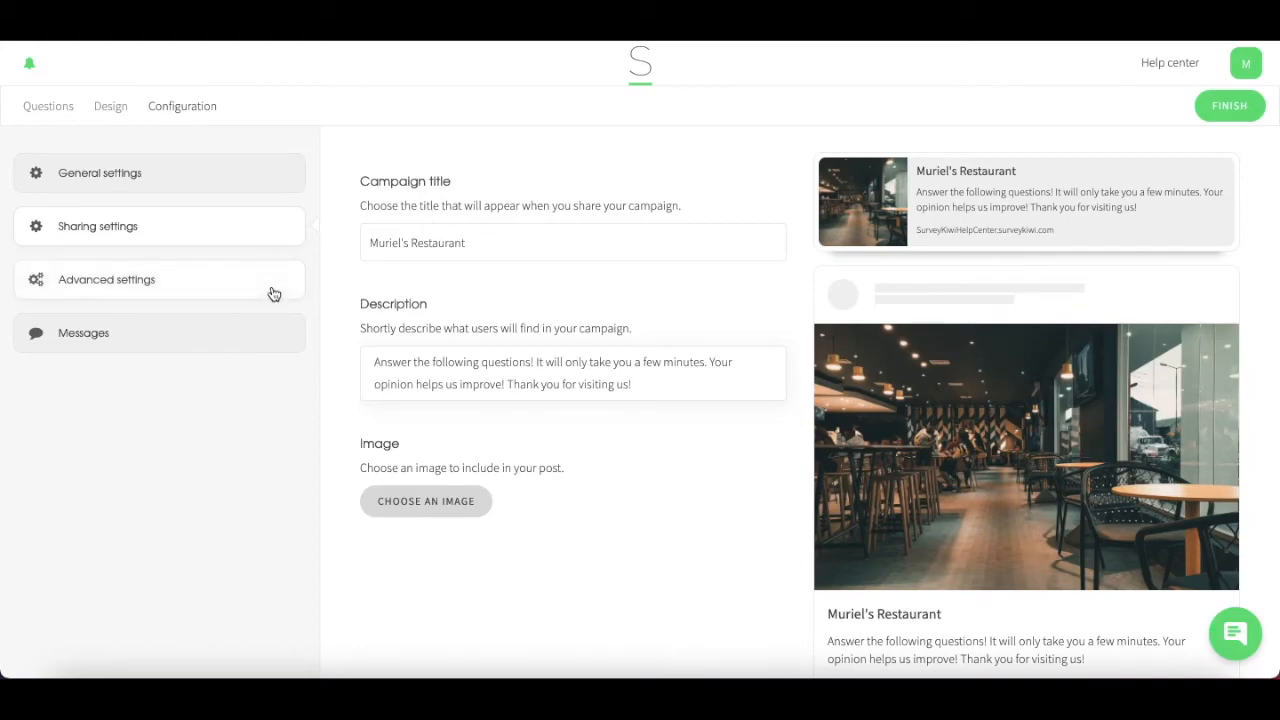
{"action": "mouse_move", "coordinate": [390, 198]}
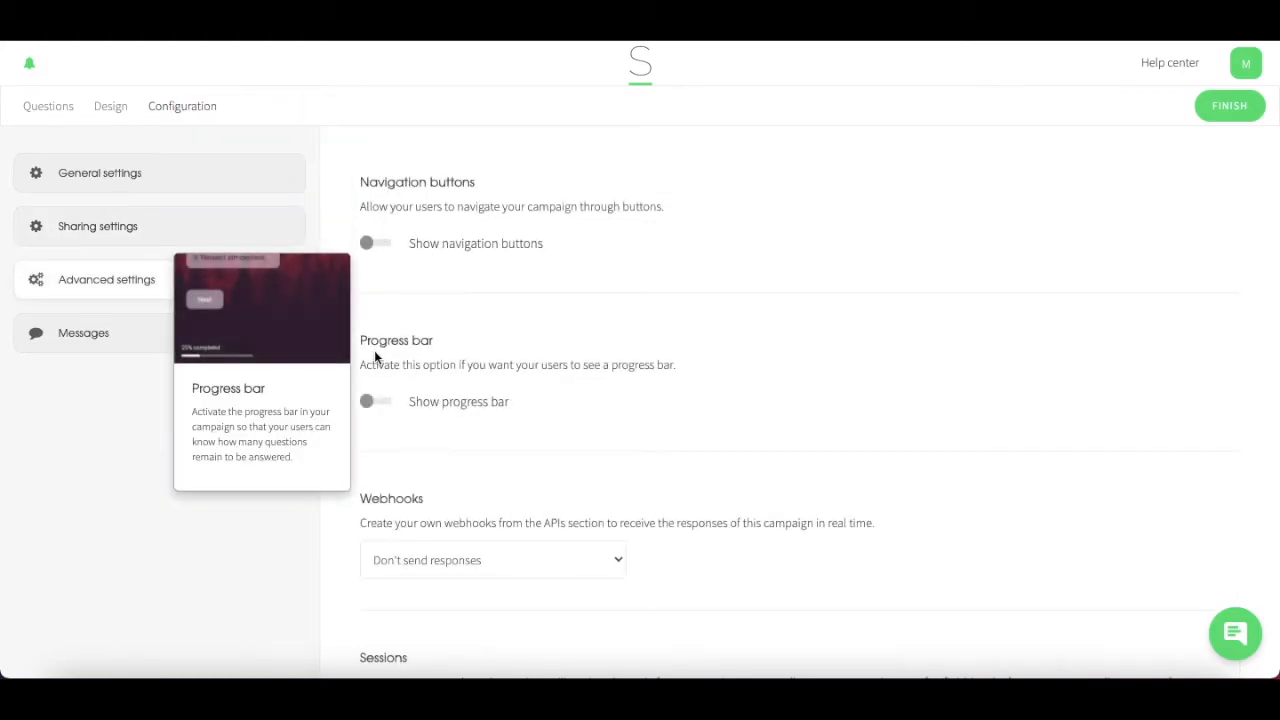
{"action": "scroll", "coordinate": [398, 560], "scroll_direction": "down", "scroll_amount": 2}
{"action": "scroll", "coordinate": [410, 560], "scroll_direction": "down", "scroll_amount": 2}
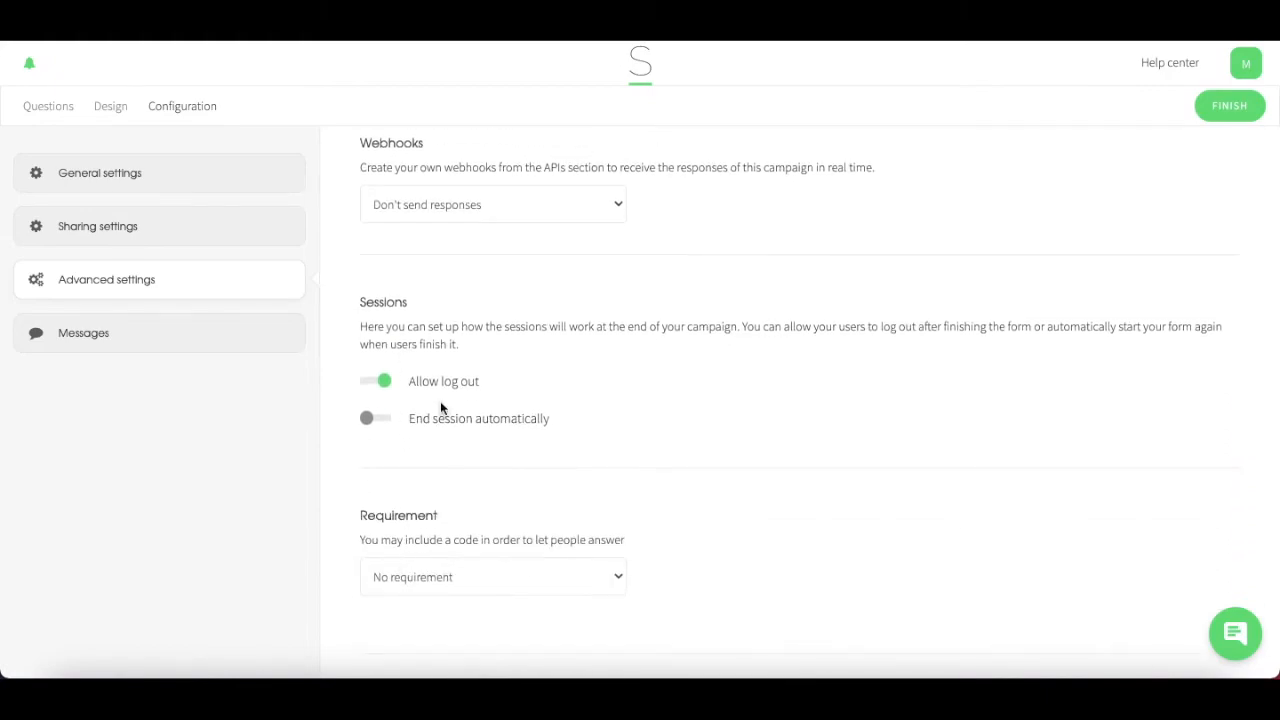
{"action": "scroll", "coordinate": [435, 474], "scroll_direction": "down", "scroll_amount": 2}
{"action": "left_click", "coordinate": [616, 426]}
{"action": "left_click", "coordinate": [616, 428]}
{"action": "scroll", "coordinate": [594, 460], "scroll_direction": "up", "scroll_amount": 5}
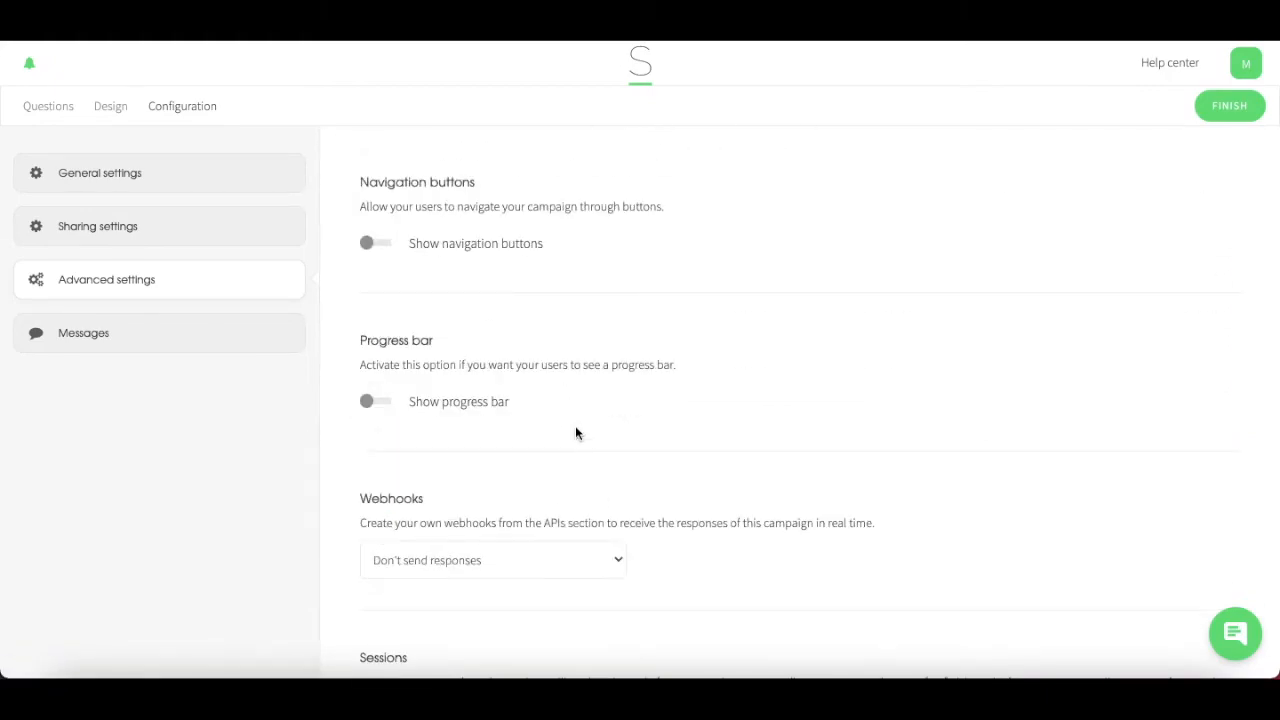
- Enable the progress bar and set it to show progress as Proportion (2 of 4 questions)
{"action": "left_click", "coordinate": [380, 404]}
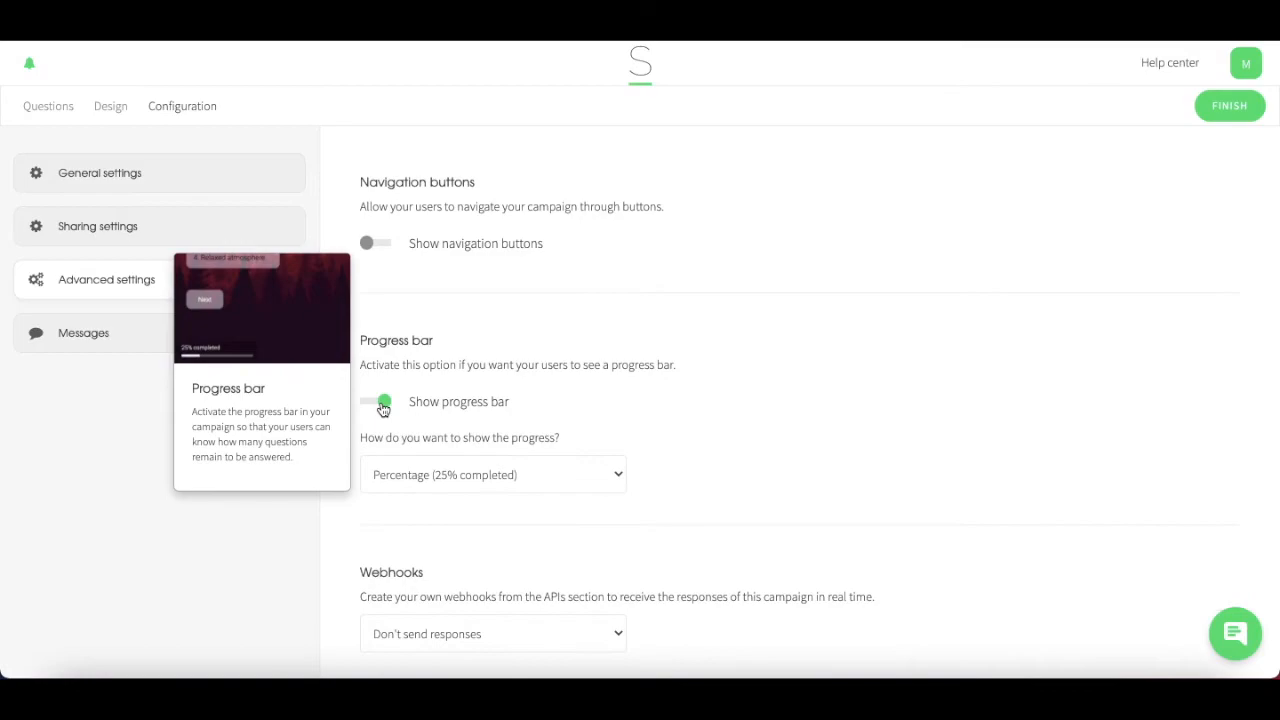
{"action": "left_click", "coordinate": [574, 480]}
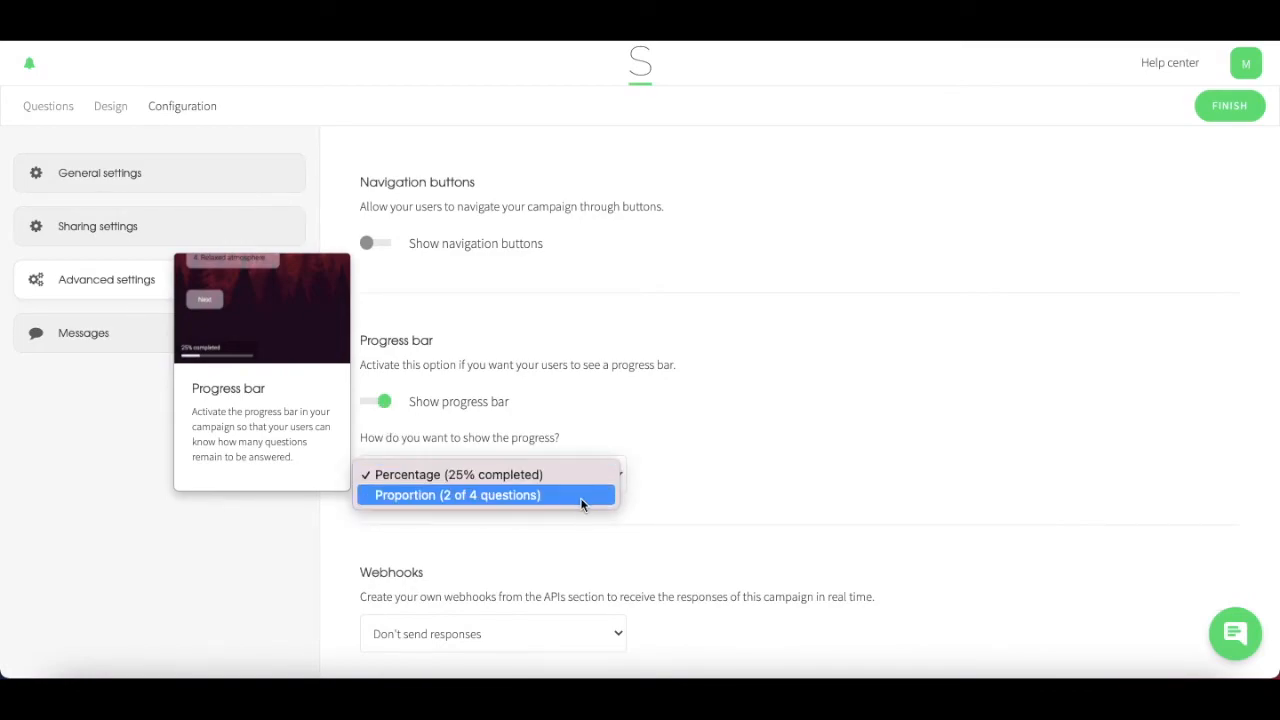
{"action": "left_click", "coordinate": [580, 497]}
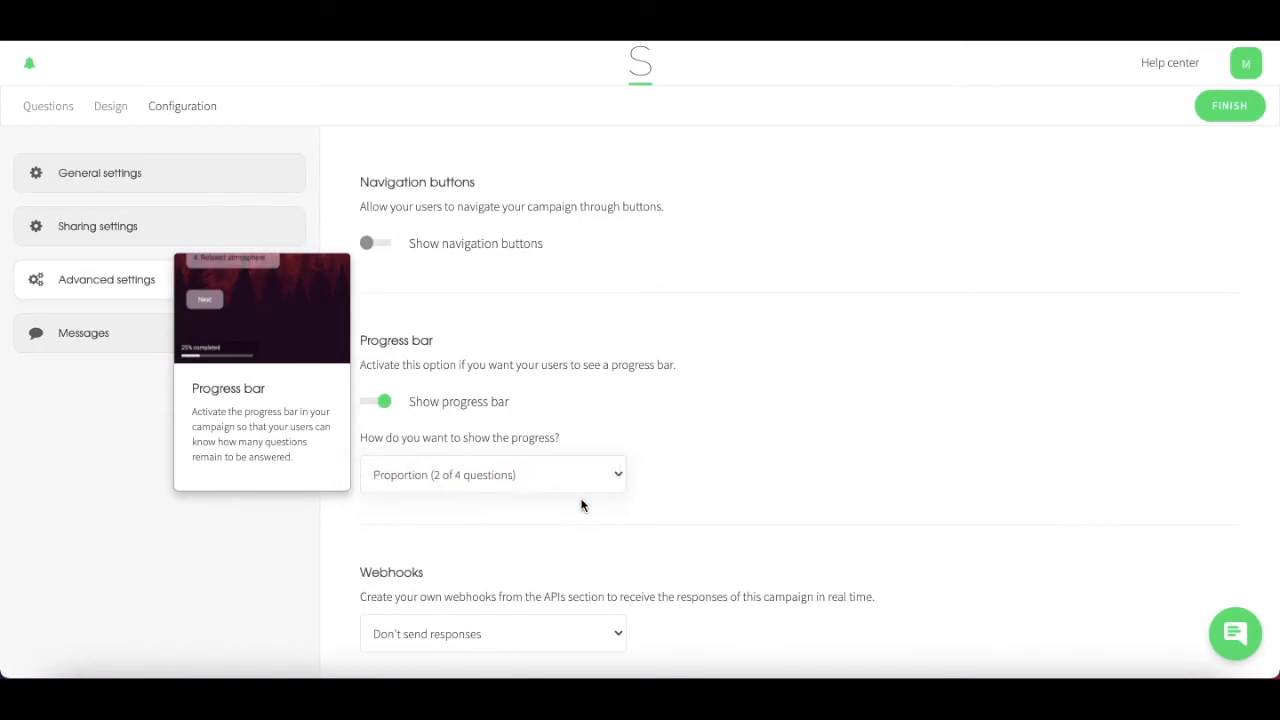
- In the campaign messages, change the instructions for the "Select" questions to "Please select an option"
{"action": "left_click", "coordinate": [87, 346]}
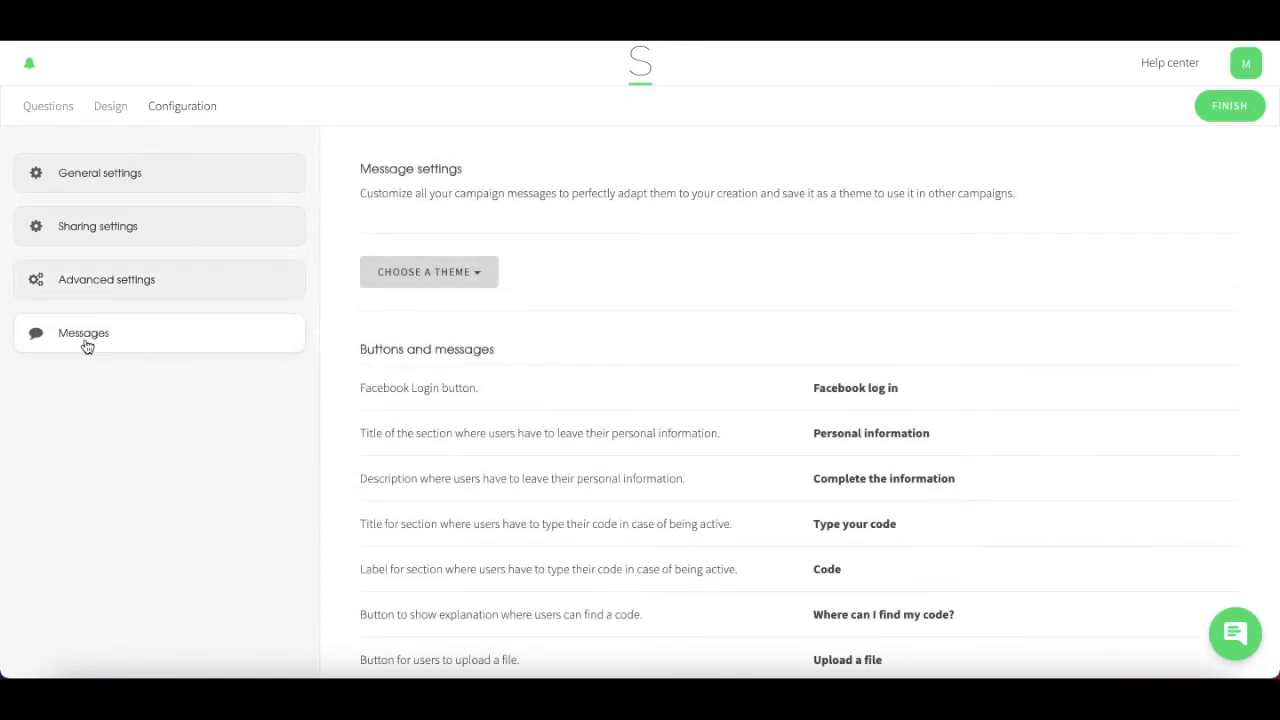
{"action": "scroll", "coordinate": [1028, 449], "scroll_direction": "down", "scroll_amount": 5}
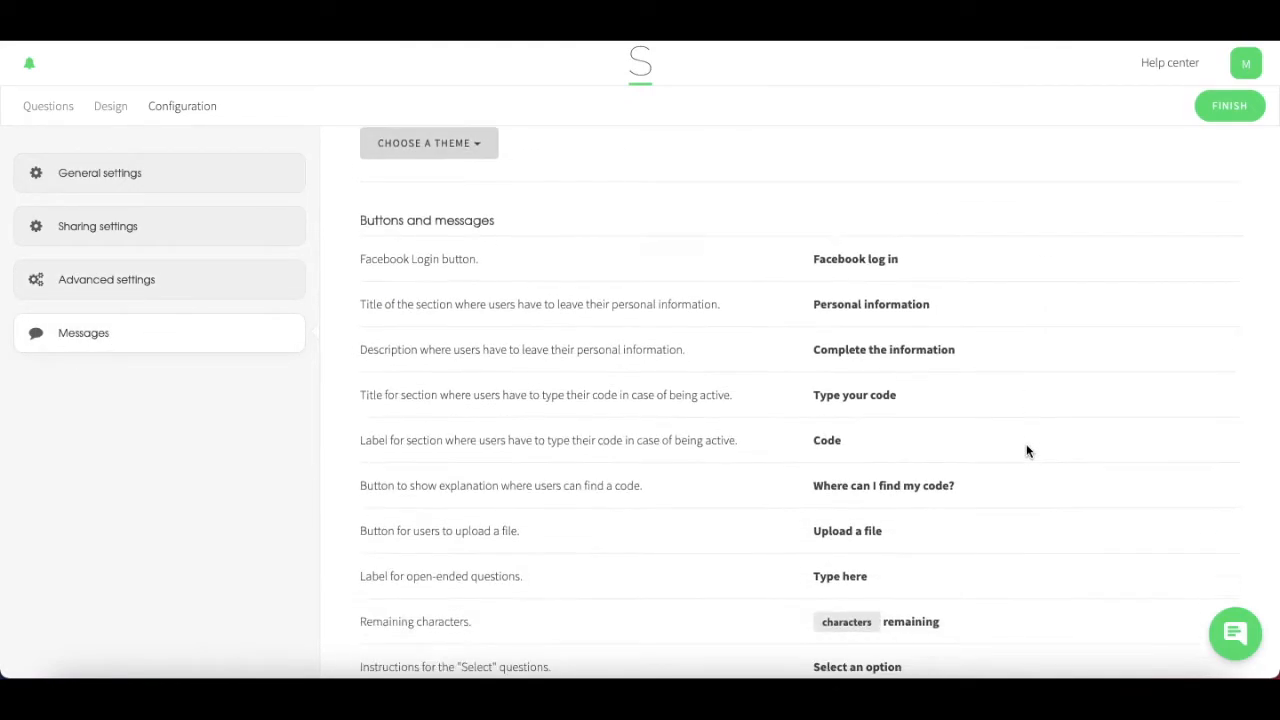
{"action": "scroll", "coordinate": [1028, 452], "scroll_direction": "down", "scroll_amount": 3}
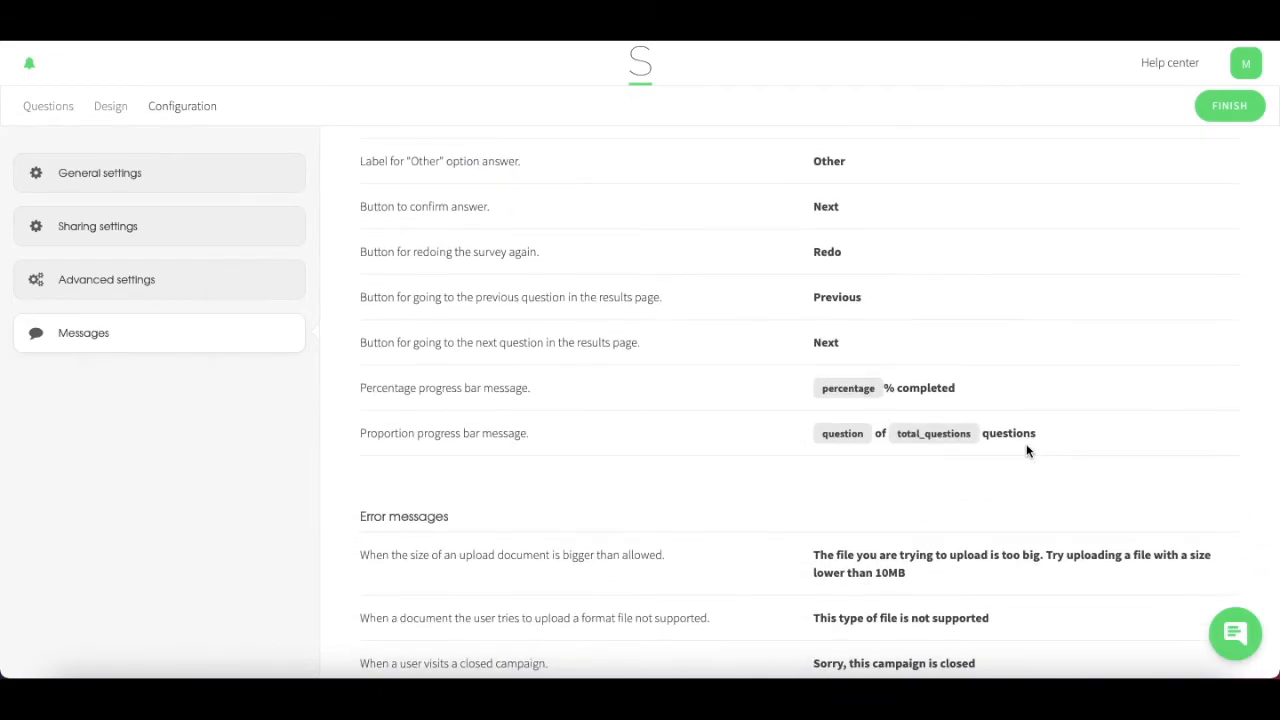
{"action": "scroll", "coordinate": [1028, 452], "scroll_direction": "up", "scroll_amount": 3}
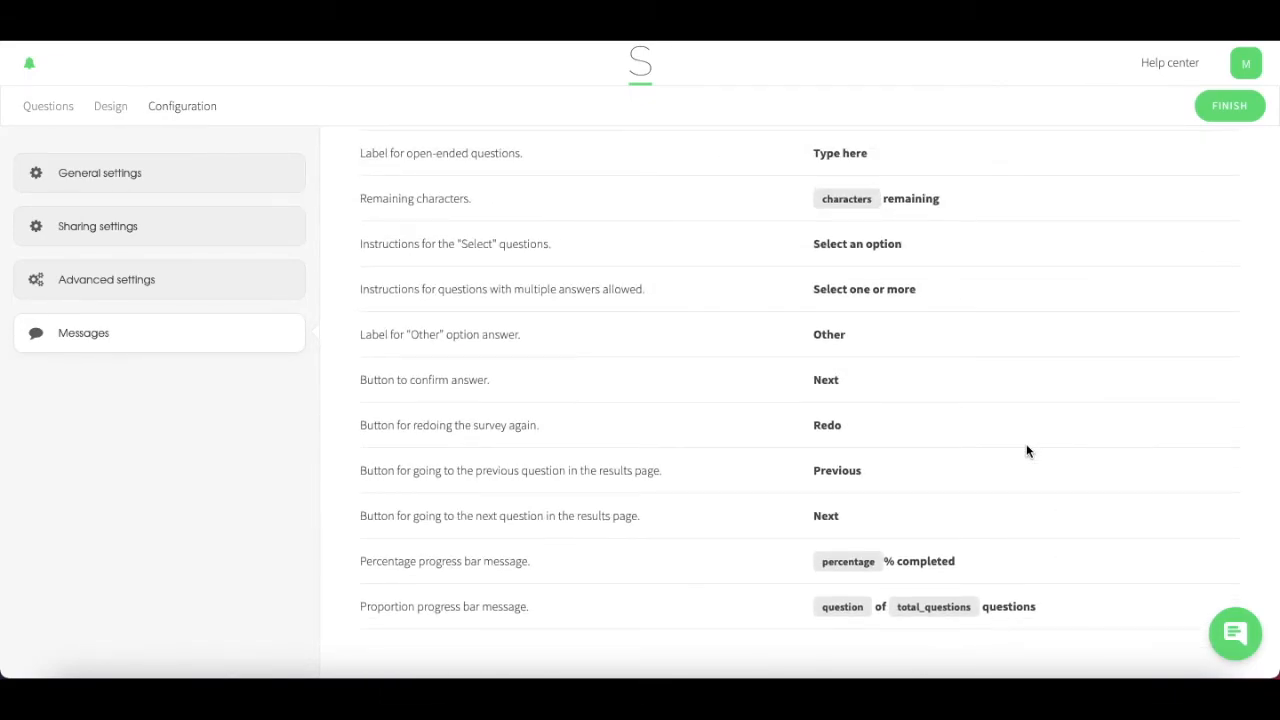
{"action": "scroll", "coordinate": [1027, 450], "scroll_direction": "up", "scroll_amount": 1}
{"action": "left_click", "coordinate": [862, 362]}
{"action": "left_click", "coordinate": [374, 405]}
{"action": "key", "text": "Delete"}
{"action": "type", "text": "Please s"}
{"action": "left_click", "coordinate": [478, 455]}
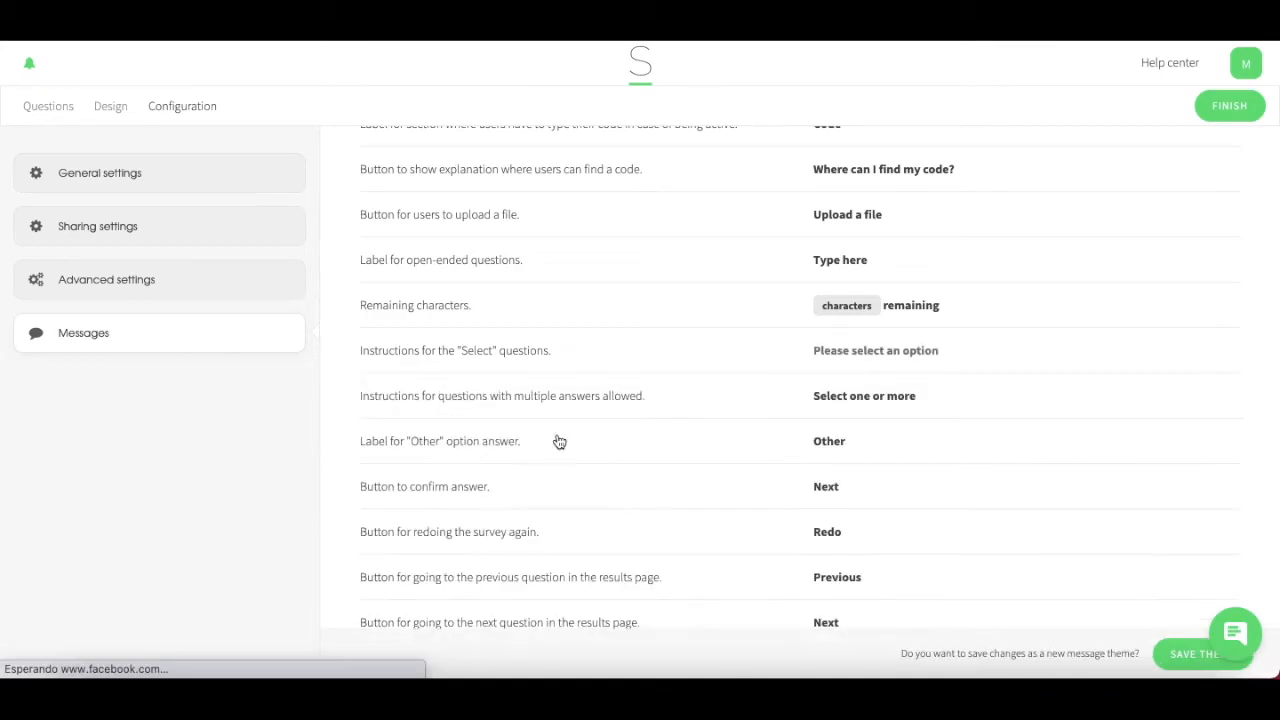
- Finish the campaign and continue to its sharing options
{"action": "scroll", "coordinate": [920, 361], "scroll_direction": "up", "scroll_amount": 5}
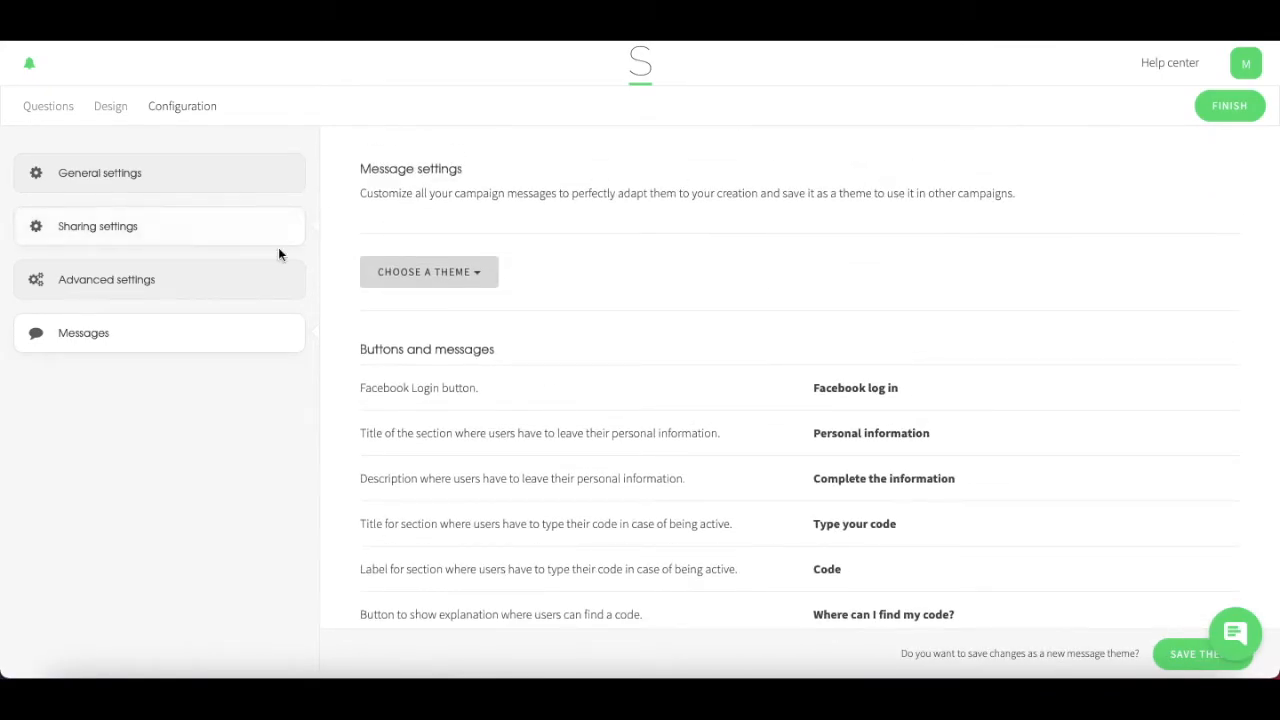
{"action": "left_click", "coordinate": [1226, 117]}
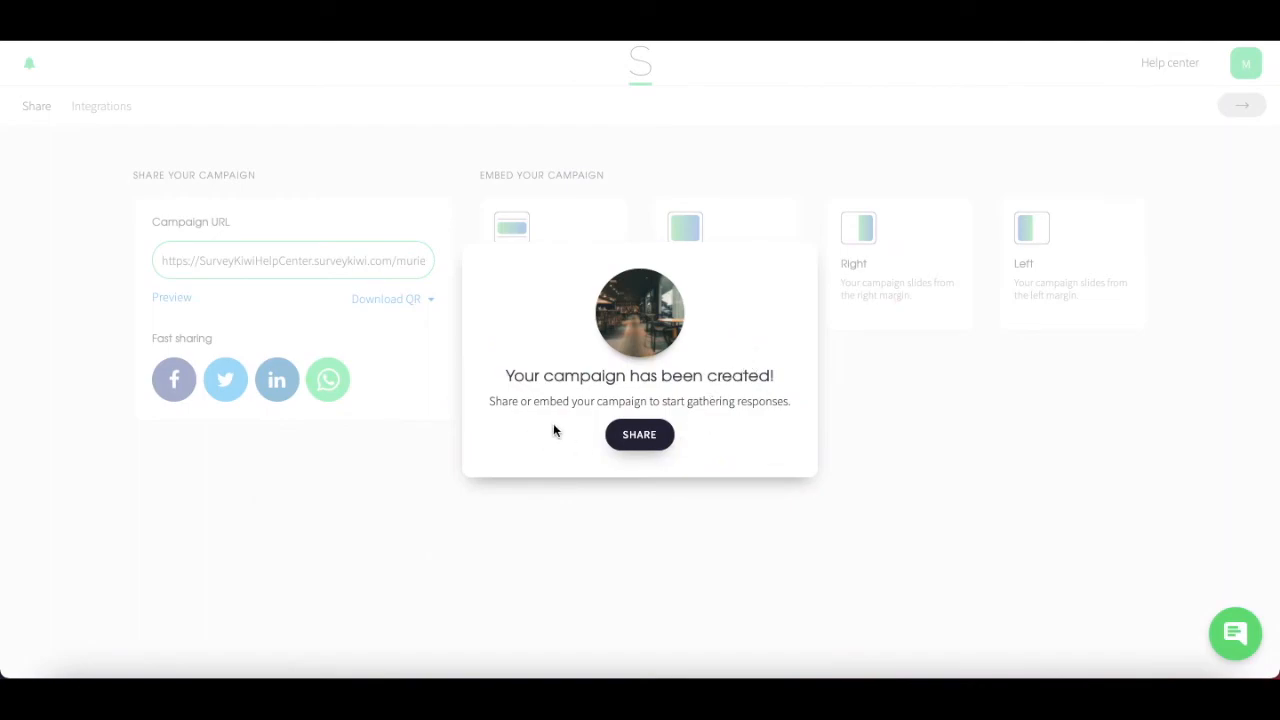
{"action": "left_click", "coordinate": [660, 445]}
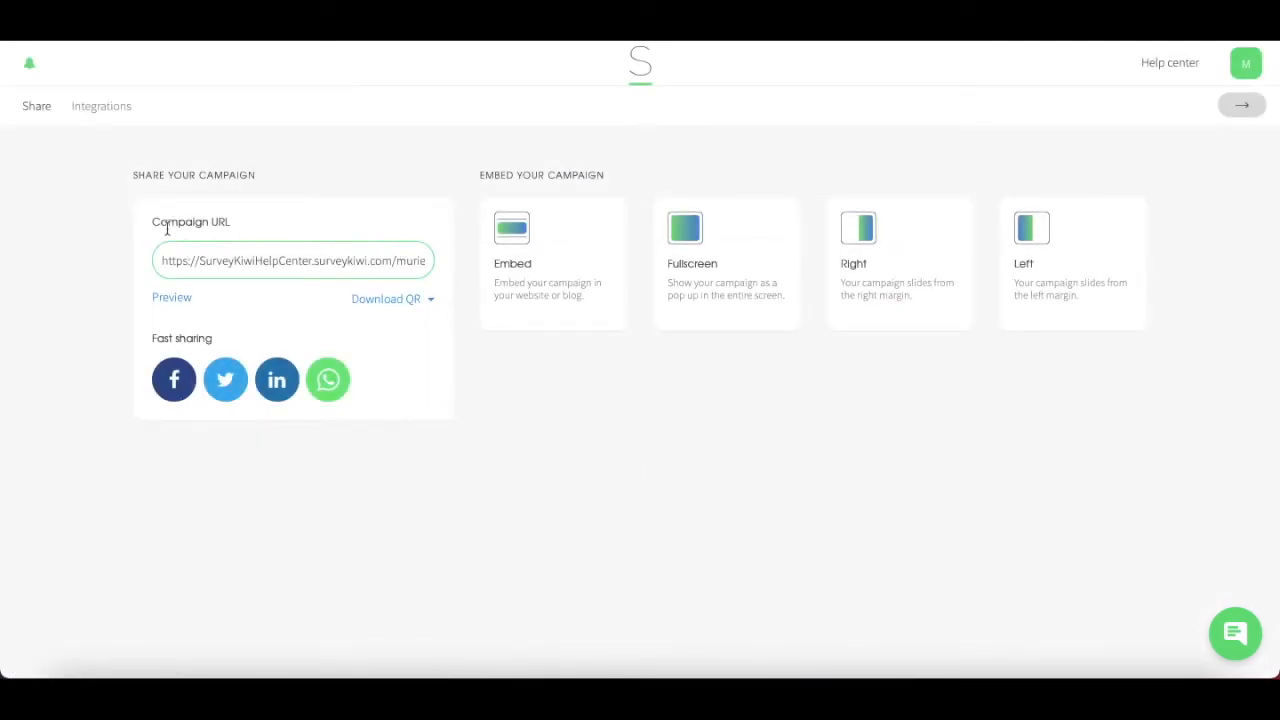
- Select the campaign URL and check the file formats offered for downloading the QR code
{"action": "left_click", "coordinate": [396, 270]}
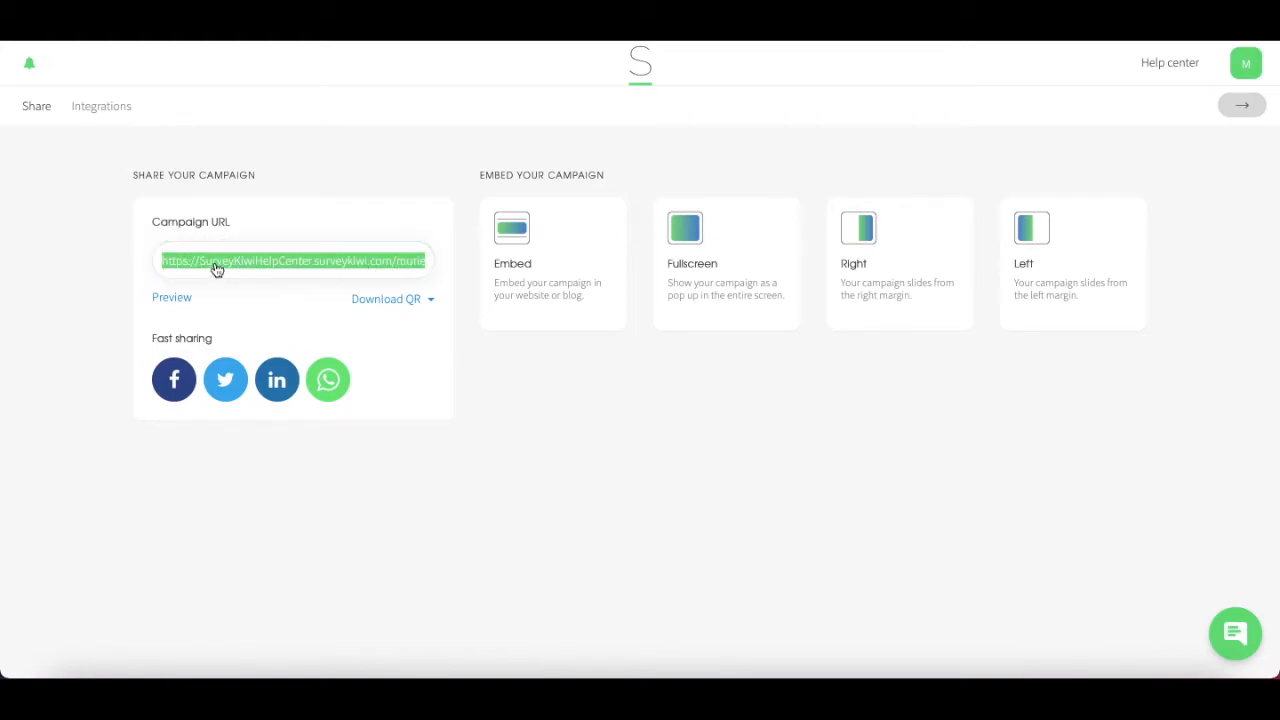
{"action": "left_click", "coordinate": [430, 300]}
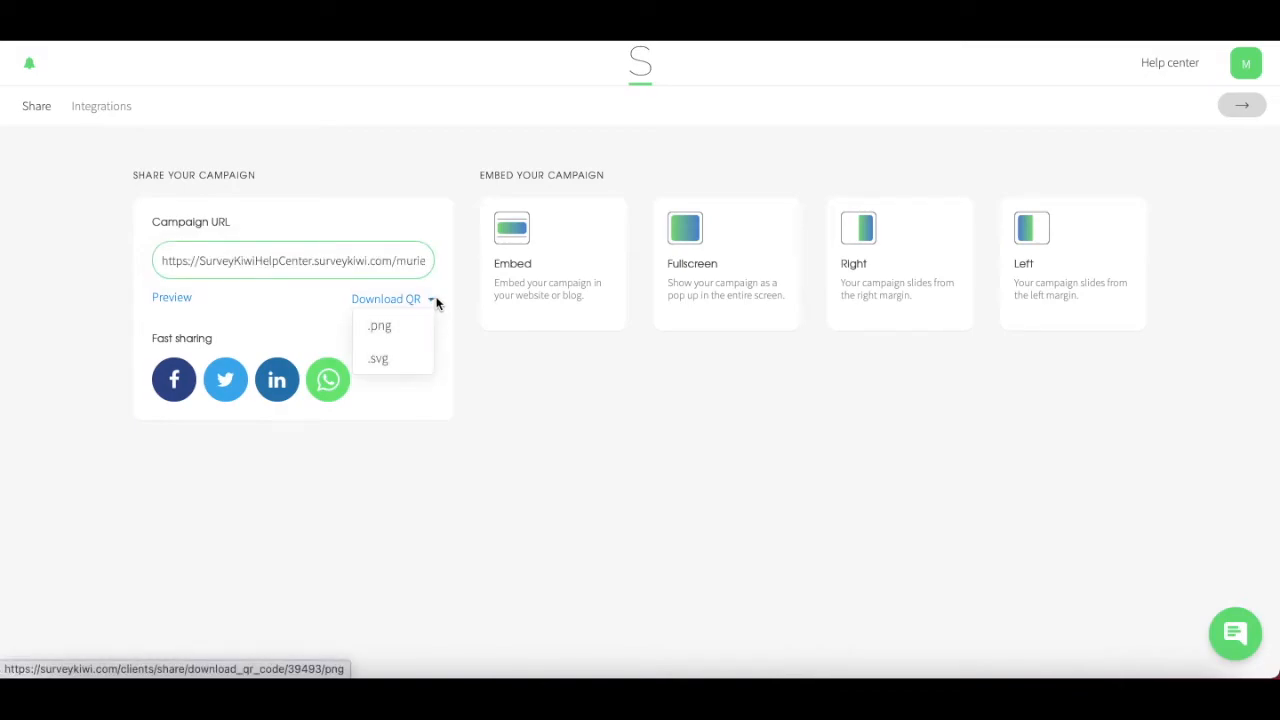
{"action": "left_click", "coordinate": [432, 300]}
- Open the campaign preview and examine its start page
{"action": "left_click", "coordinate": [169, 306]}
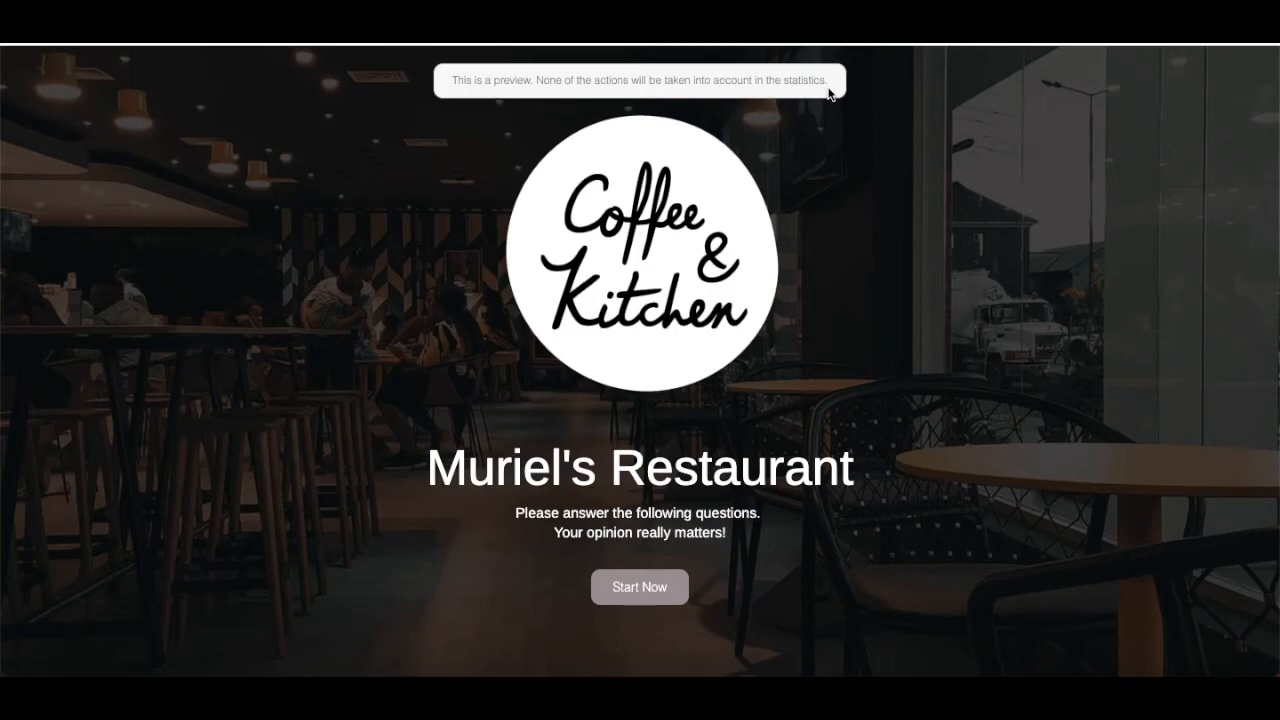
{"action": "left_click_drag", "start_coordinate": [493, 80], "coordinate": [537, 80]}
{"action": "left_click", "coordinate": [530, 81]}
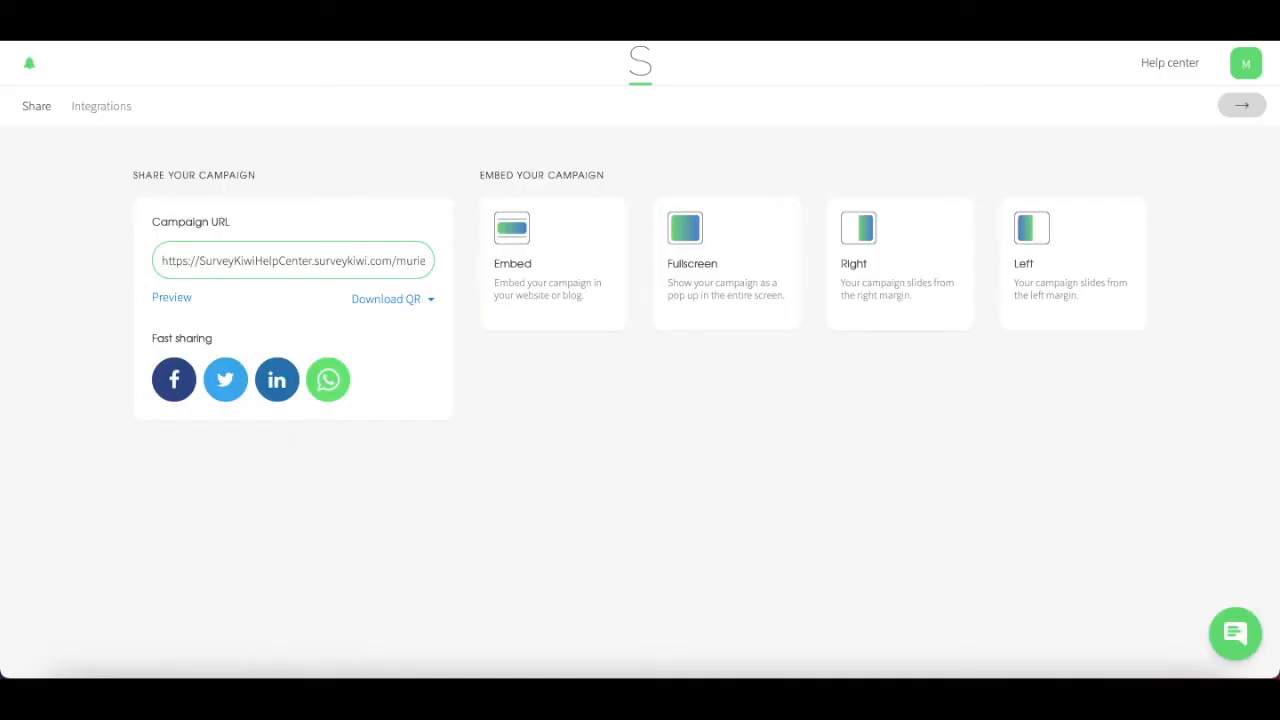
{"action": "left_click_drag", "start_coordinate": [151, 337], "coordinate": [234, 337]}
{"action": "left_click", "coordinate": [234, 345]}
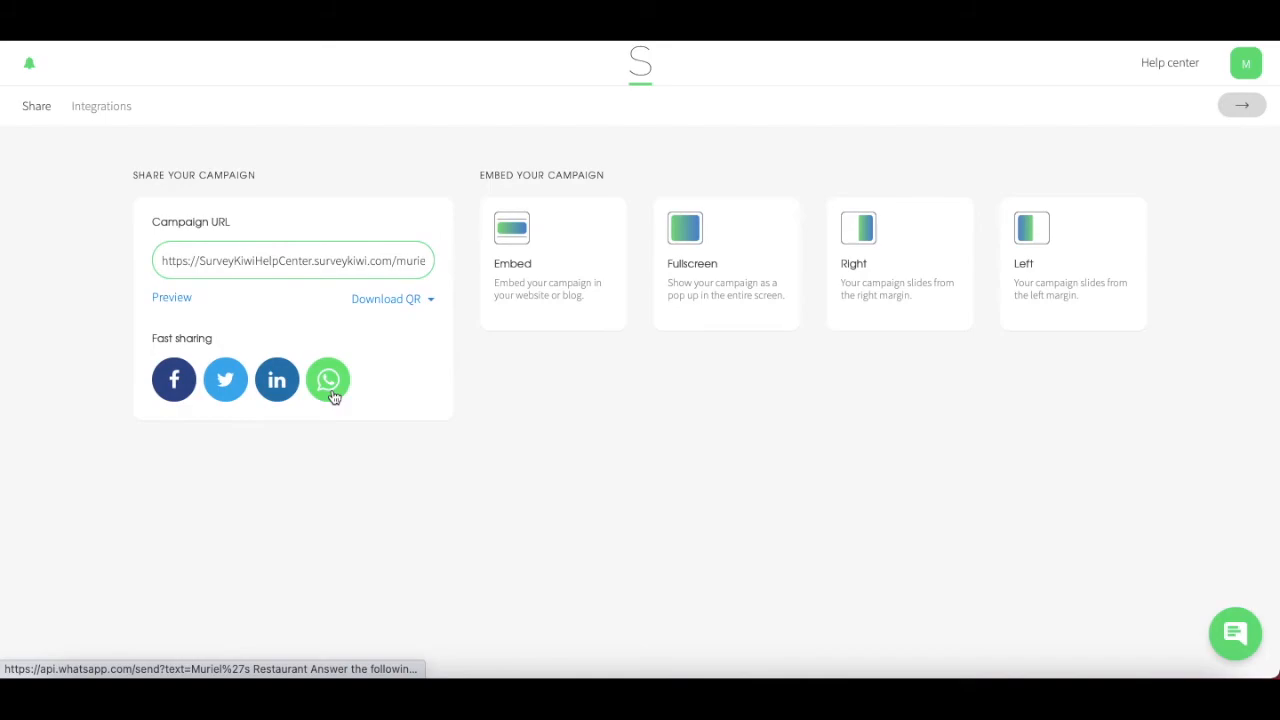
{"action": "left_click_drag", "start_coordinate": [478, 181], "coordinate": [629, 177]}
{"action": "left_click", "coordinate": [629, 183]}
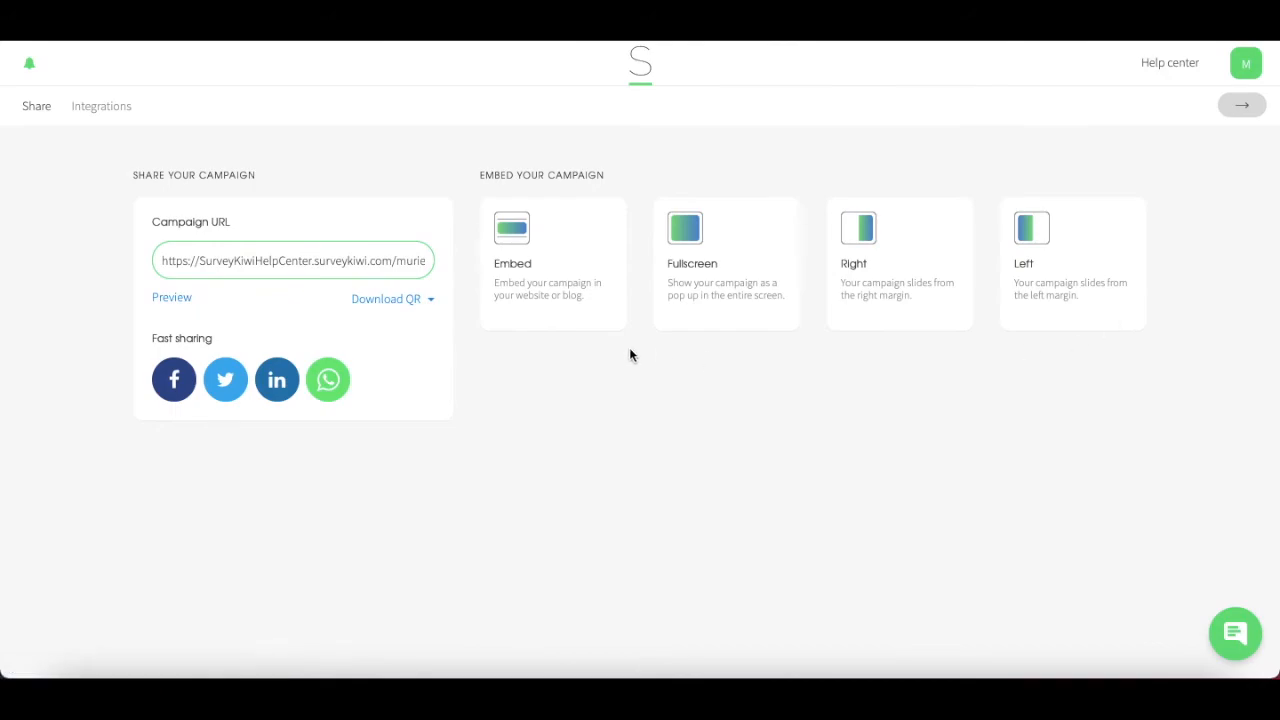
- Examine the code snippets for the Embed and Fullscreen ways of embedding the campaign
{"action": "left_click", "coordinate": [540, 278]}
{"action": "left_click", "coordinate": [511, 356]}
{"action": "left_click_drag", "start_coordinate": [511, 356], "coordinate": [731, 463]}
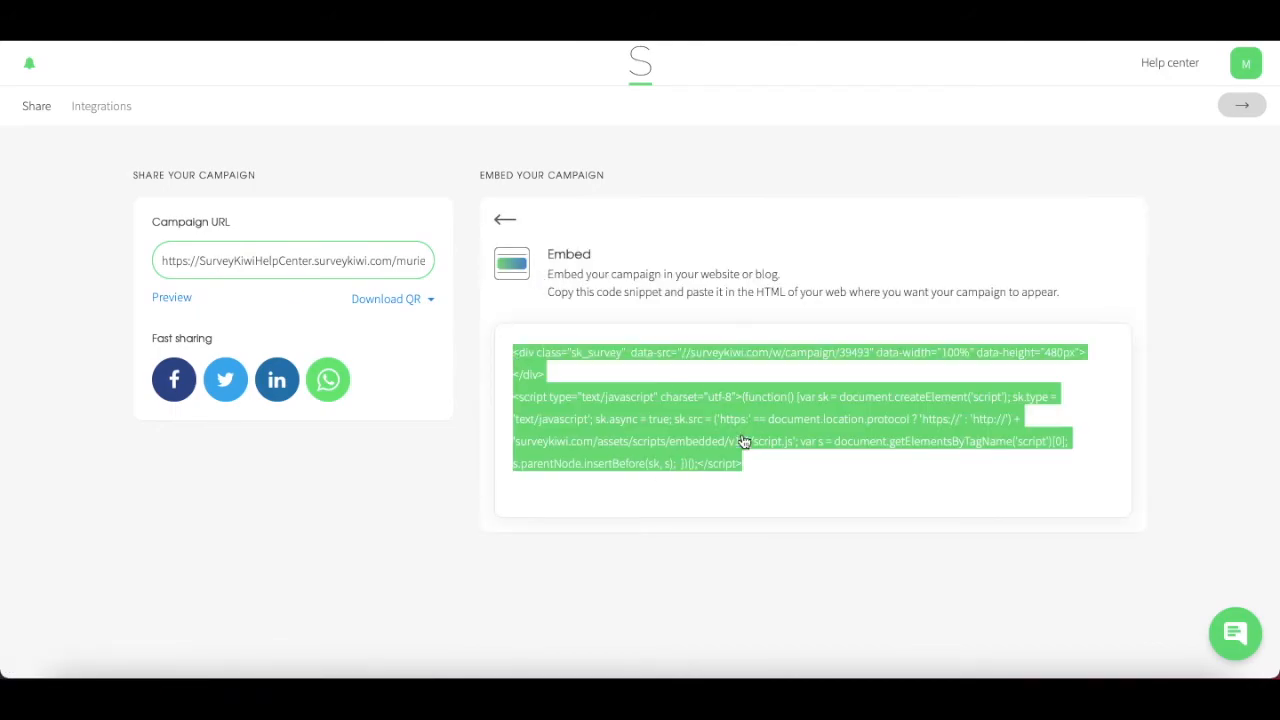
{"action": "left_click", "coordinate": [716, 258]}
{"action": "left_click", "coordinate": [629, 380]}
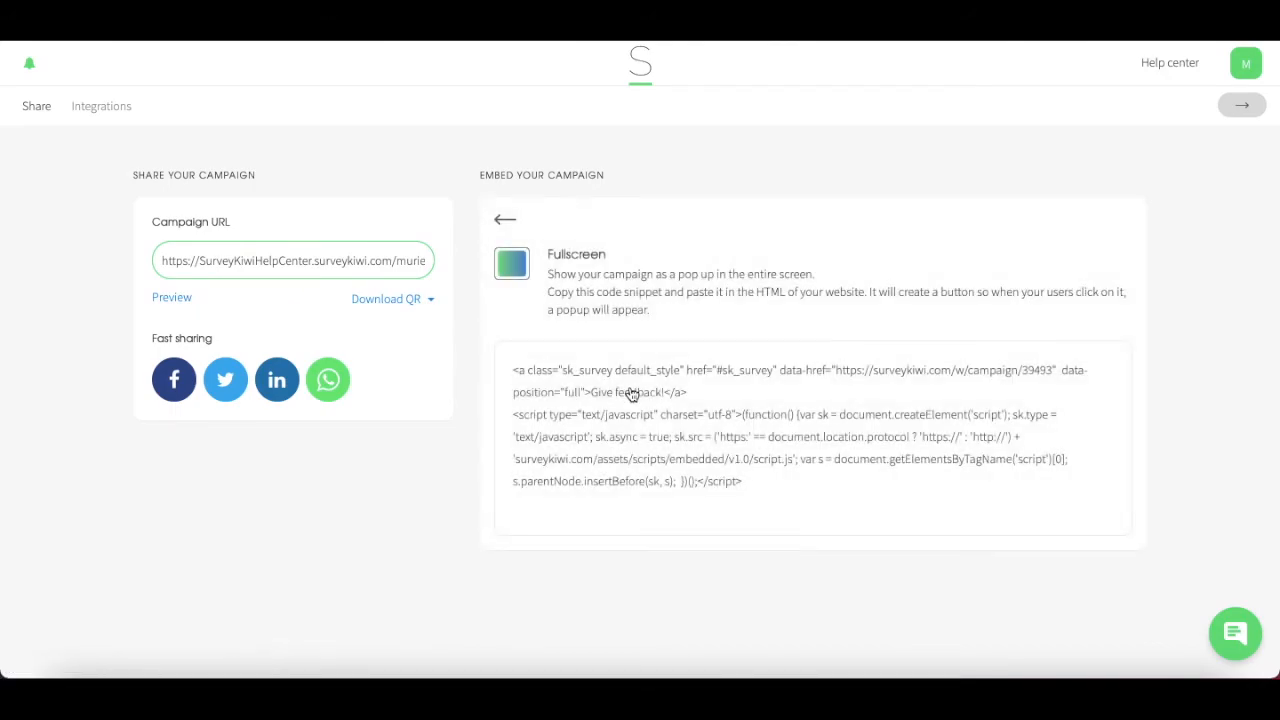
- Examine the code snippets for the Right and Left slide-in options and return to the embedding choices
{"action": "left_click", "coordinate": [505, 222]}
{"action": "left_click", "coordinate": [858, 240]}
{"action": "left_click", "coordinate": [643, 366]}
{"action": "left_click", "coordinate": [505, 222]}
{"action": "left_click", "coordinate": [1023, 268]}
{"action": "left_click", "coordinate": [643, 402]}
{"action": "left_click", "coordinate": [507, 227]}
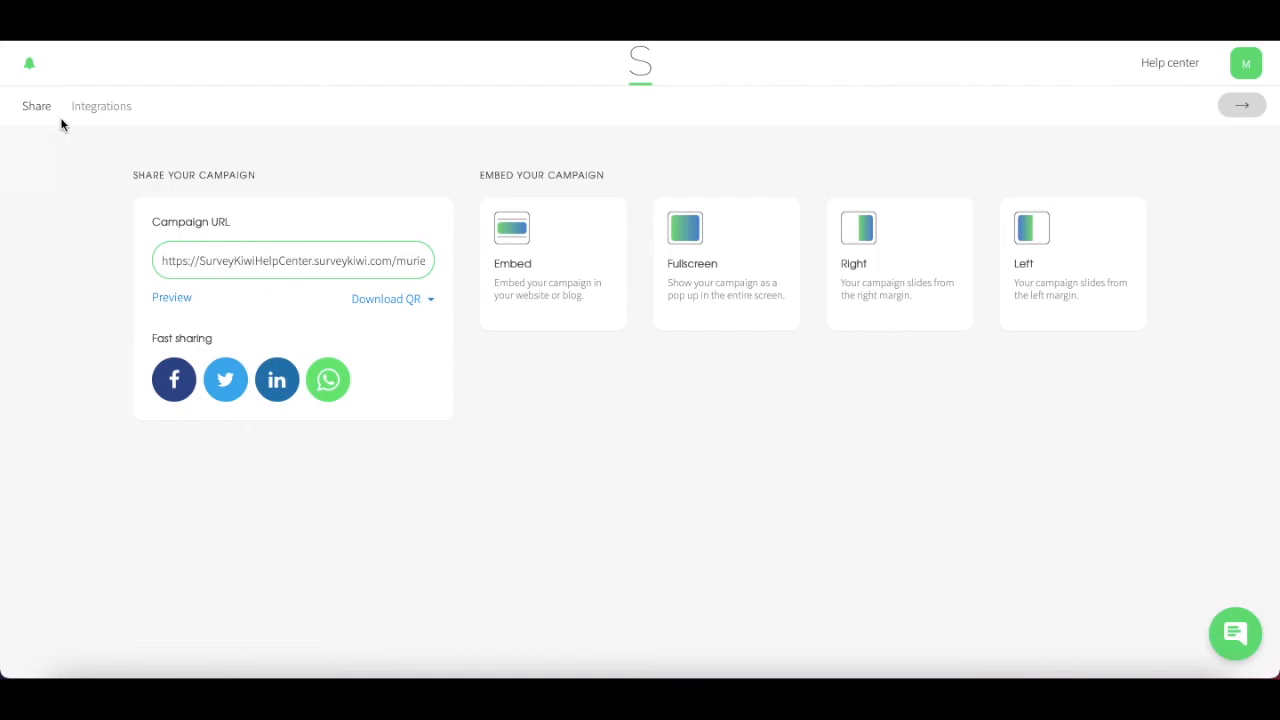
- Review the integrations available for the campaign and proceed past the sharing stage
{"action": "left_click", "coordinate": [112, 110]}
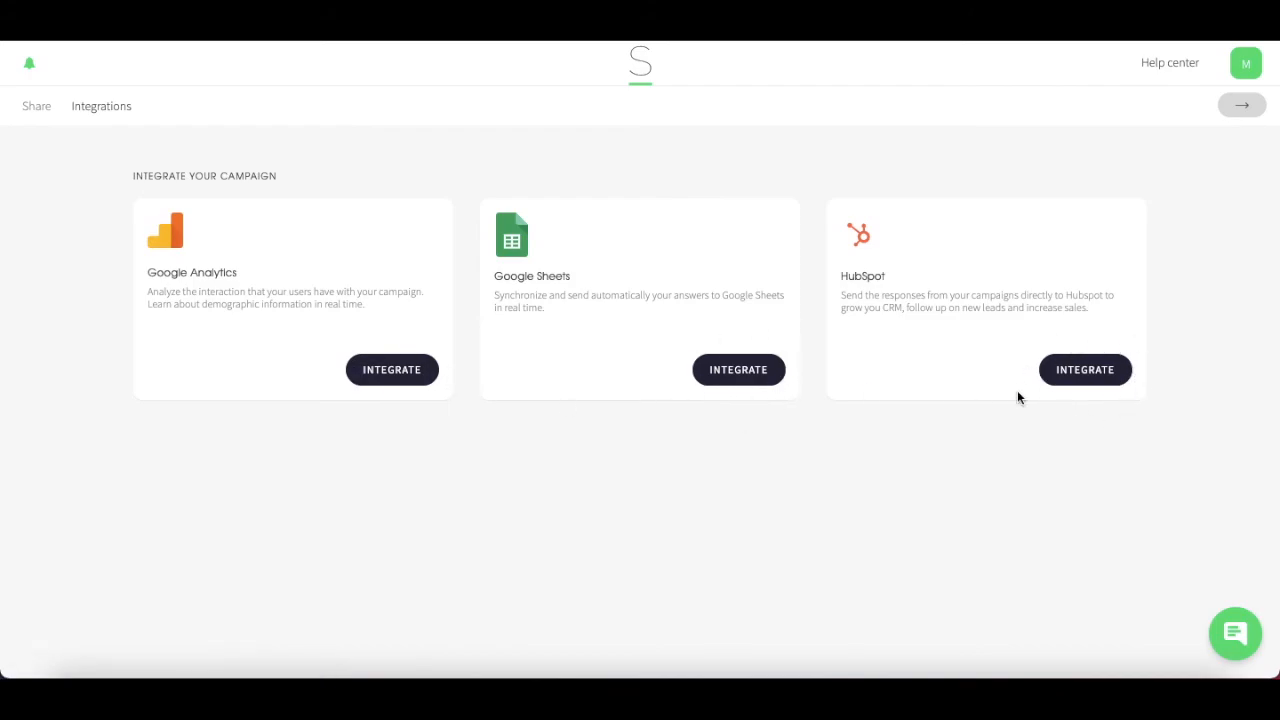
{"action": "left_click", "coordinate": [1252, 104]}
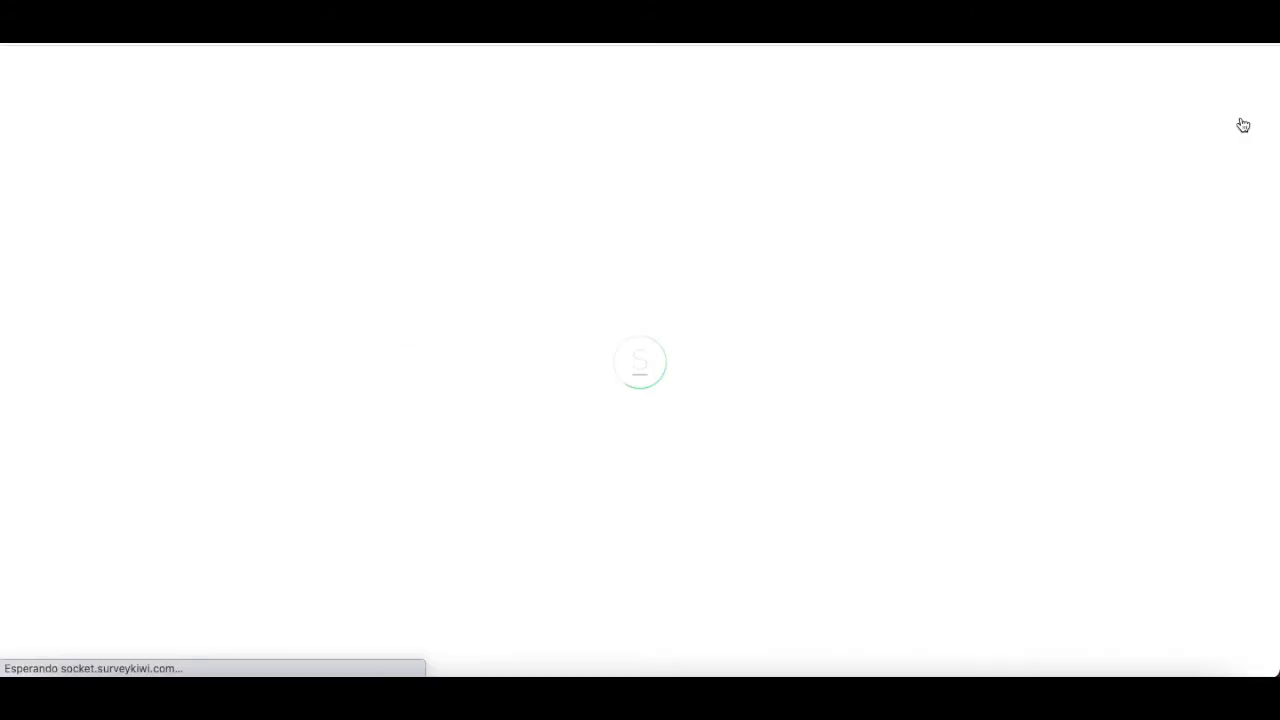